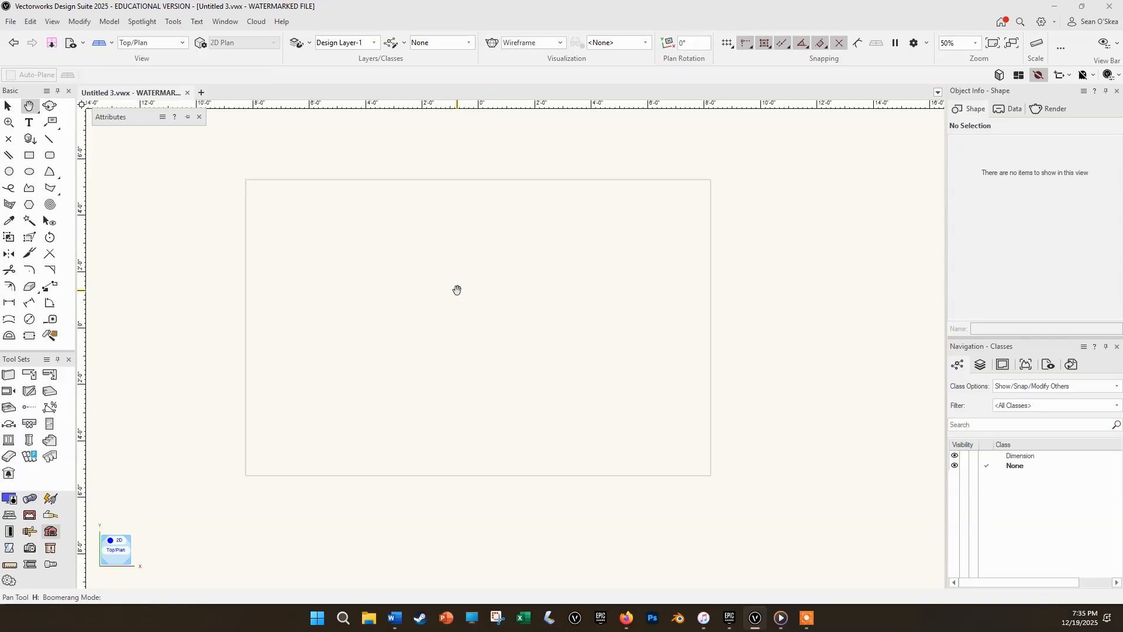
pyautogui.press('x')
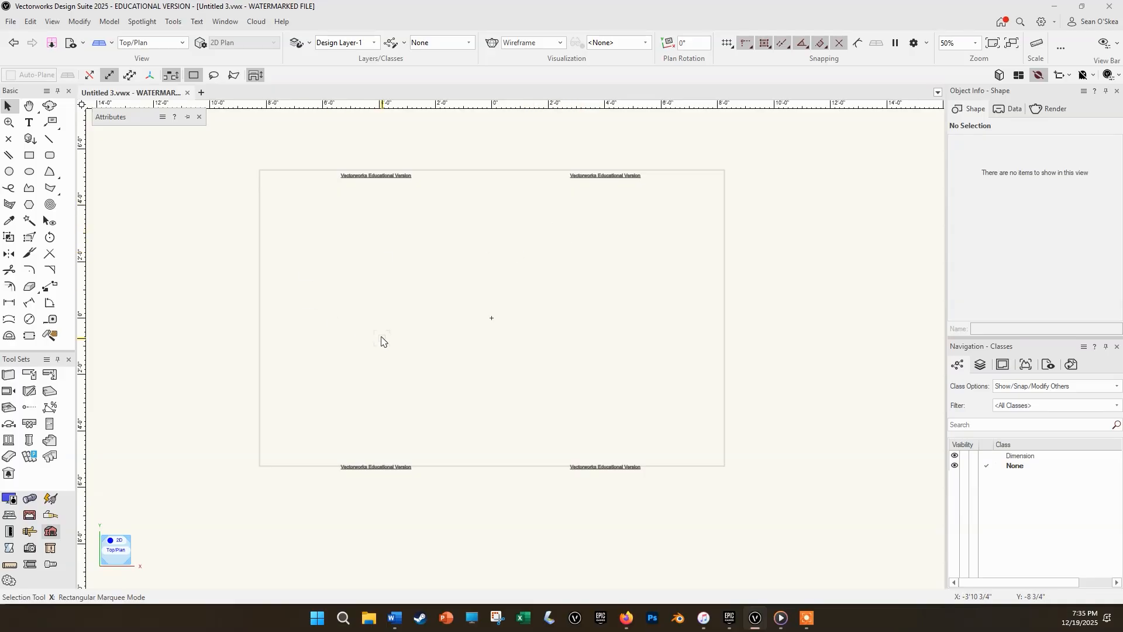
pyautogui.scroll(1, 542, 321)
pyautogui.scroll(-1, 541, 321)
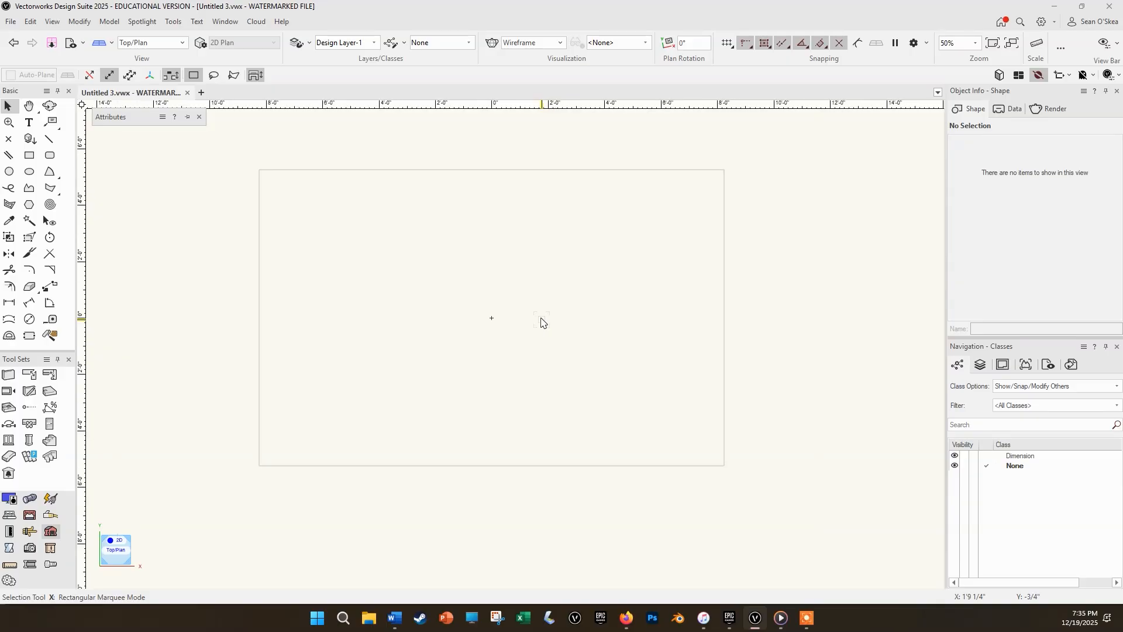
pyautogui.moveTo(494, 223); pyautogui.dragTo(521, 255, button='middle')
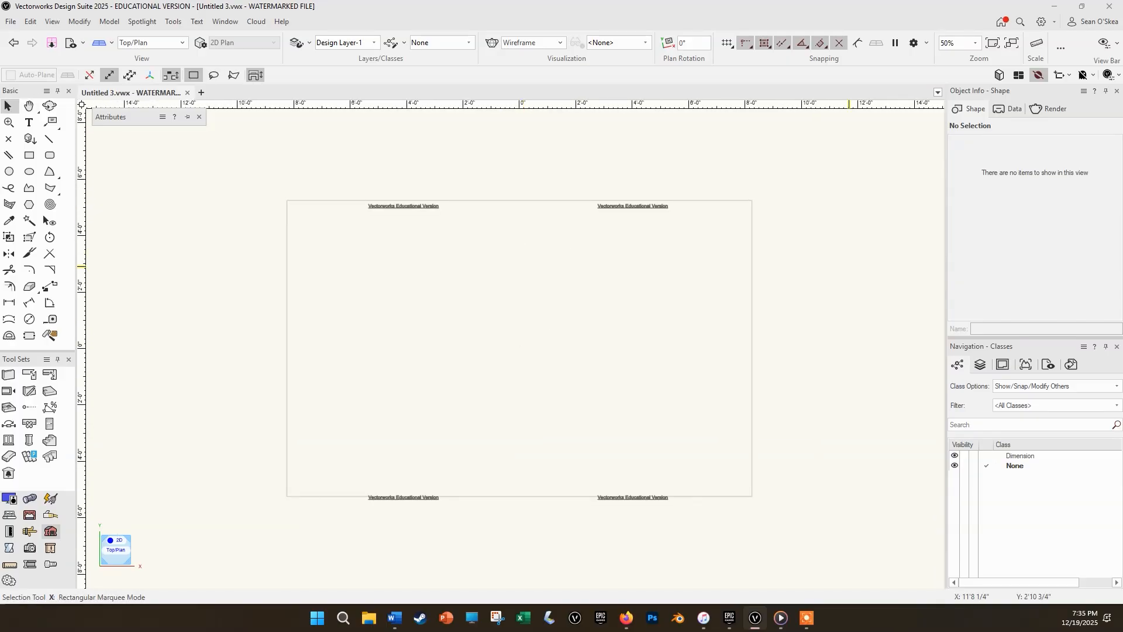
pyautogui.hotkey('alt', 'Tab')
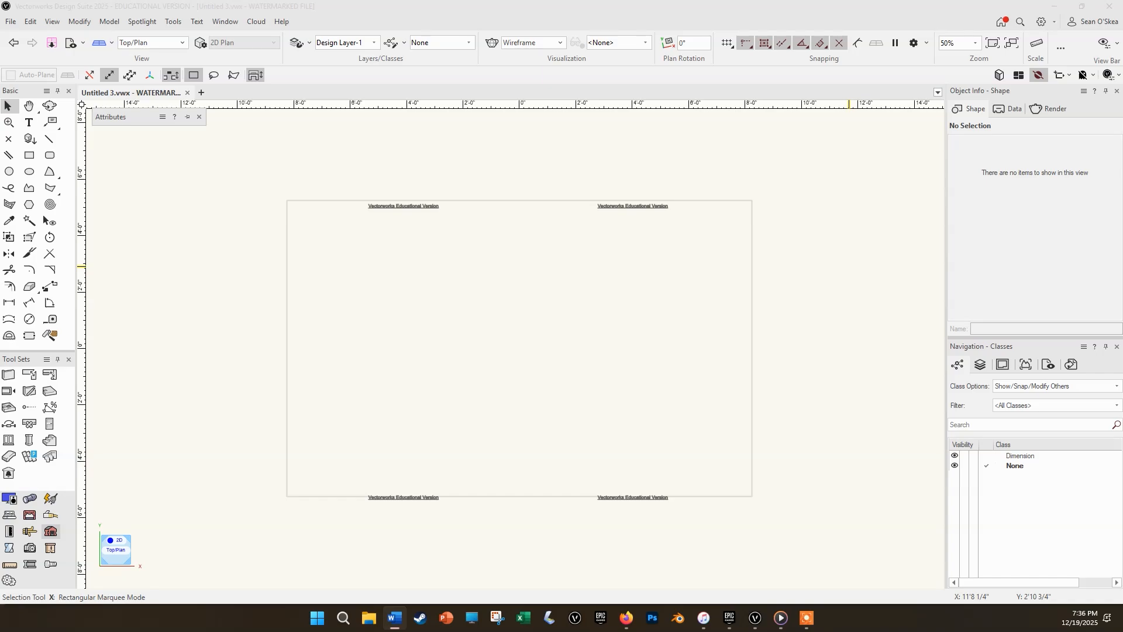
pyautogui.hotkey('alt', 'Tab')
pyautogui.moveTo(132, 123); pyautogui.dragTo(131, 128)
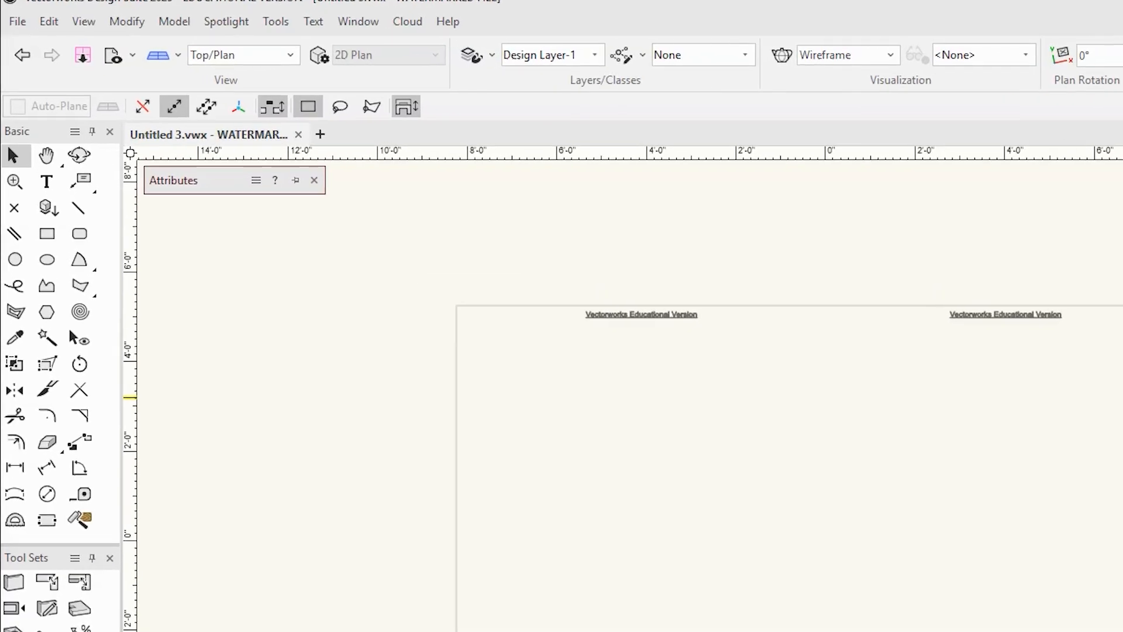
pyautogui.click(65, 297)
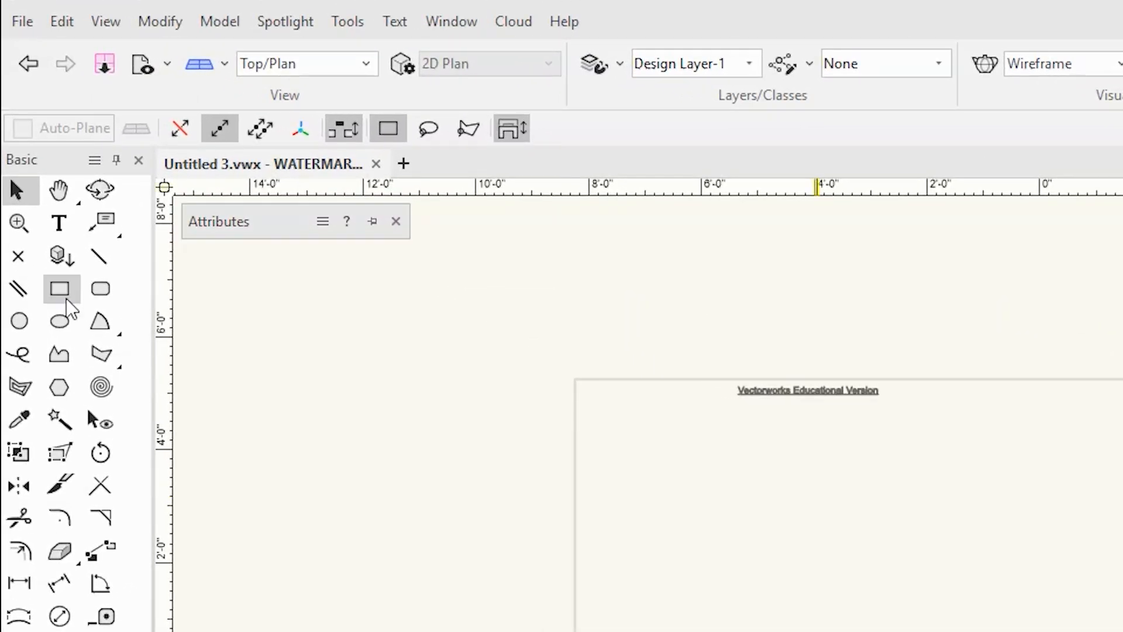
pyautogui.click(451, 21)
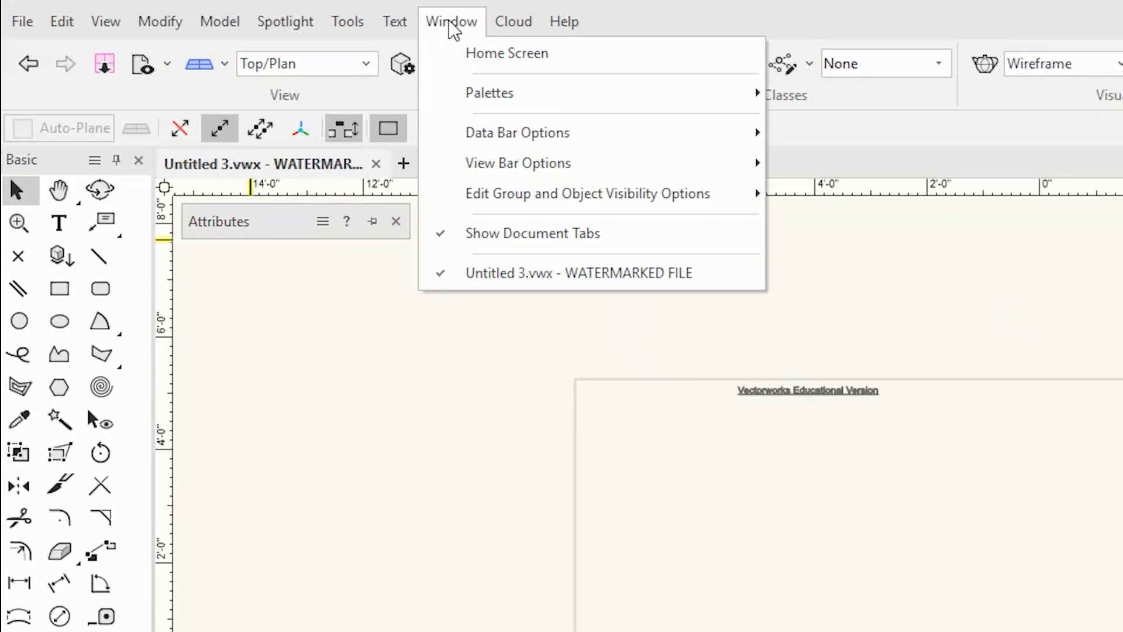
pyautogui.moveTo(472, 92)
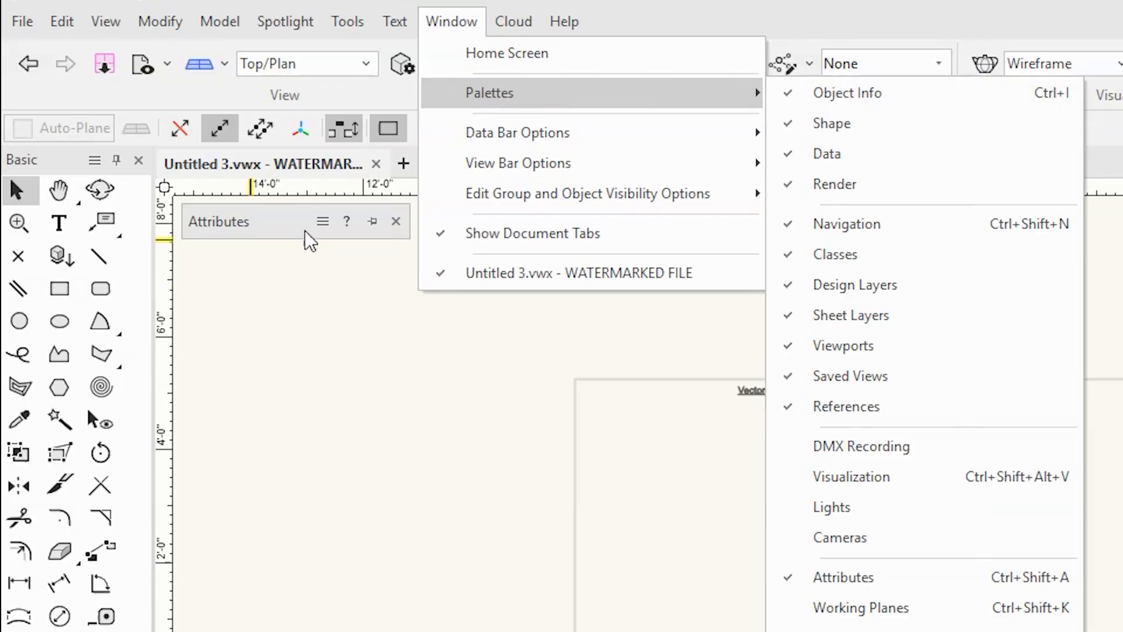
# Activate the Rectangle tool, switch to the Right Isometric view and return to the Top/Plan view.
pyautogui.click(60, 287)
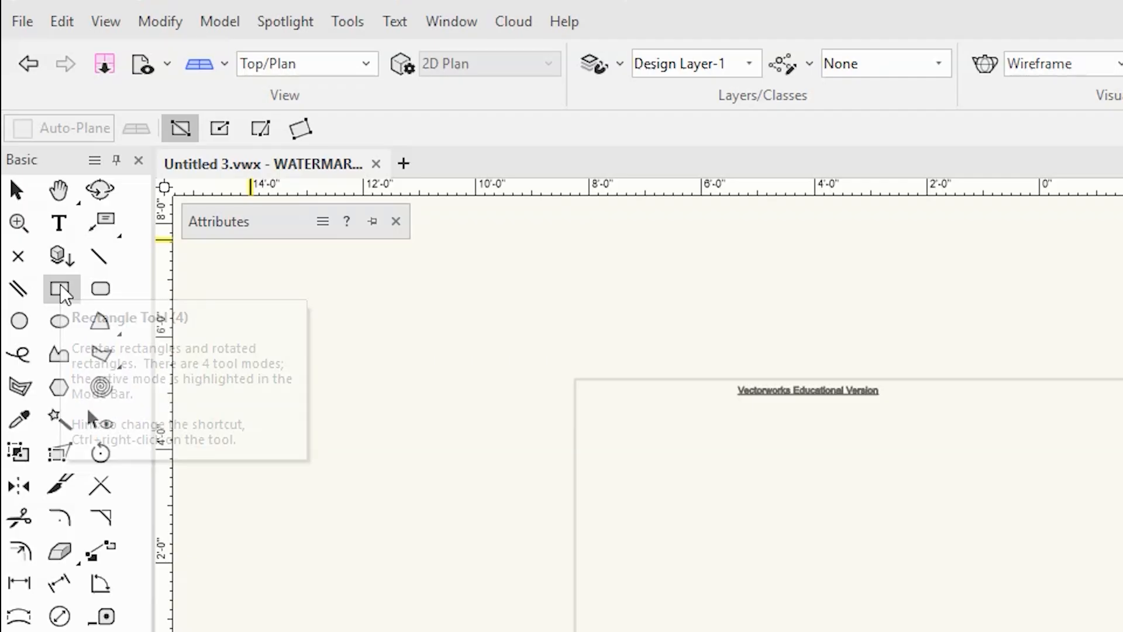
pyautogui.press('ctrl')
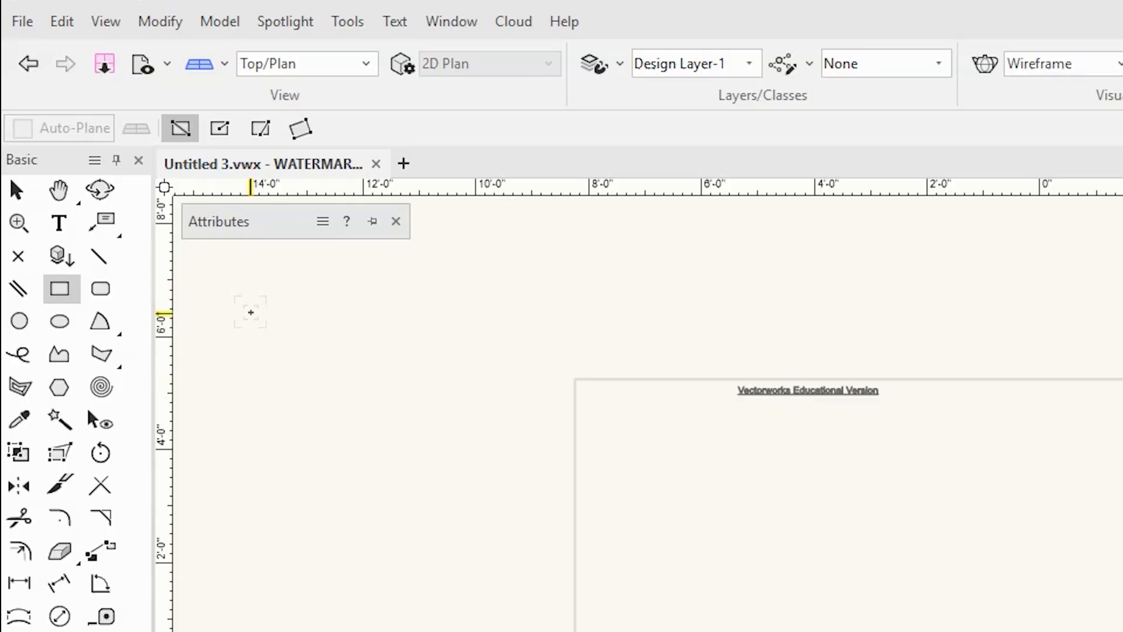
pyautogui.press('3')
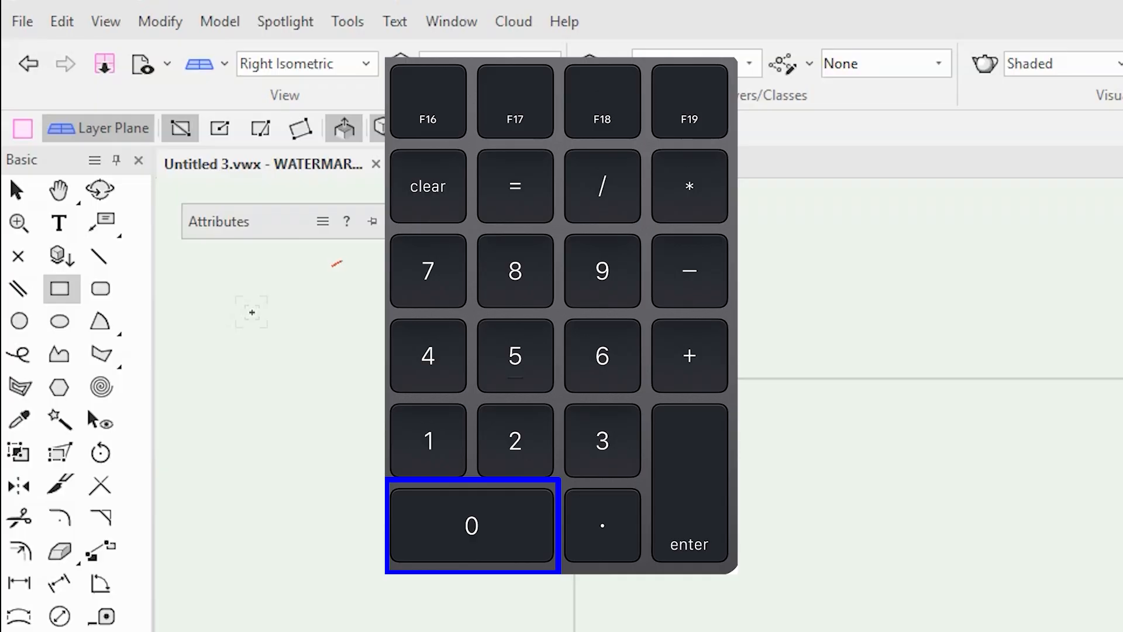
pyautogui.press('0')
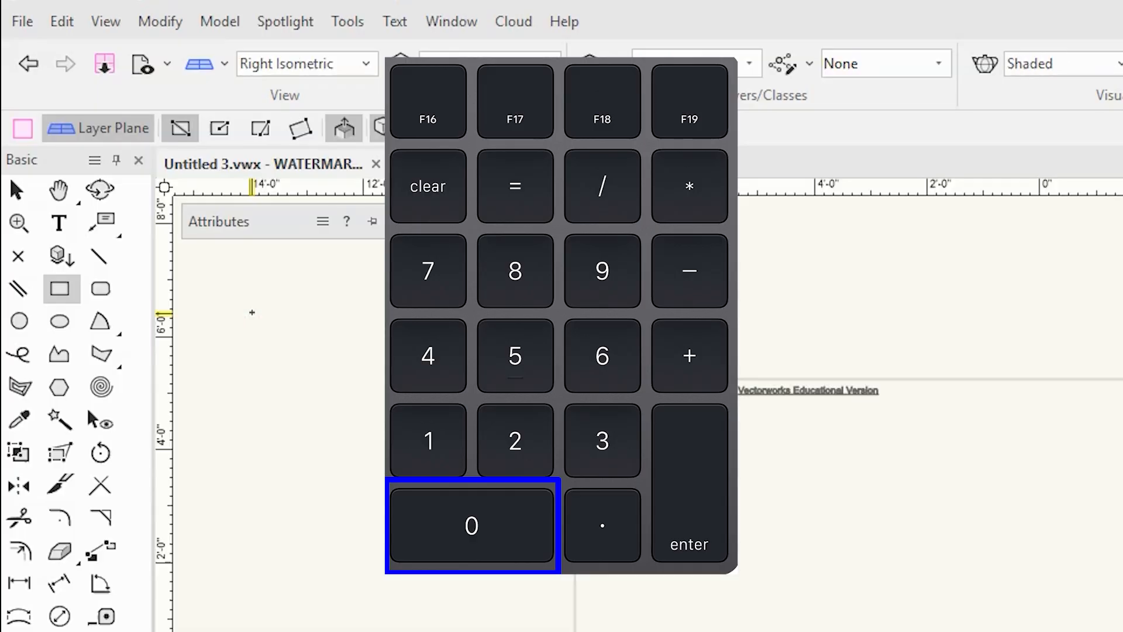
pyautogui.press('0')
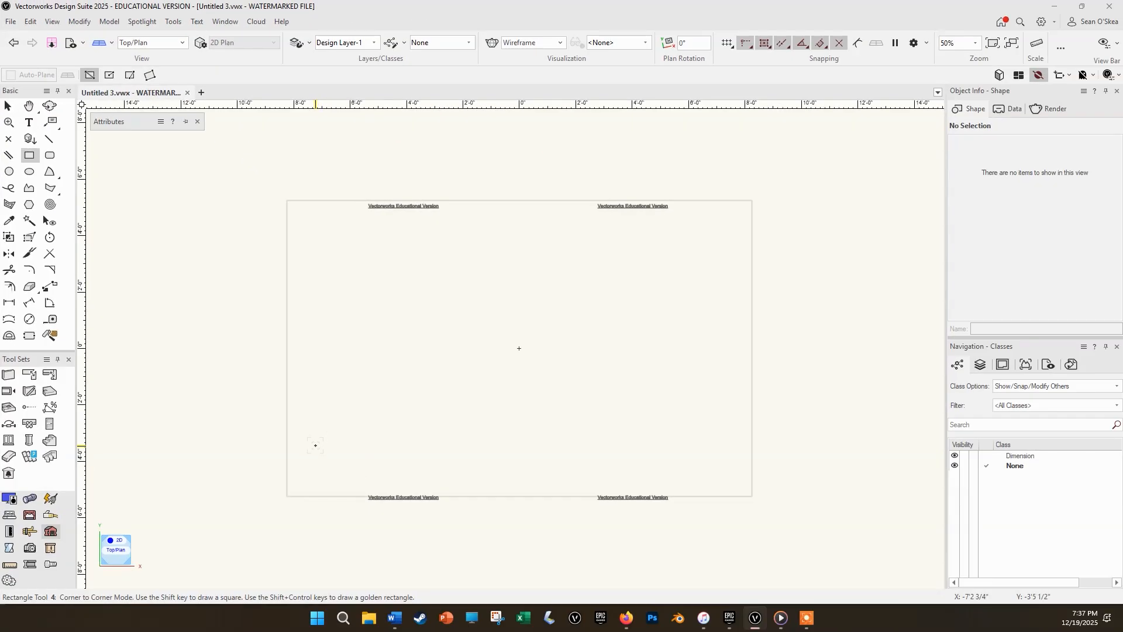
# Draw a rectangle 48 inches wide and 8' high, starting near the page's lower-left corner.
pyautogui.scroll(1, 315, 445)
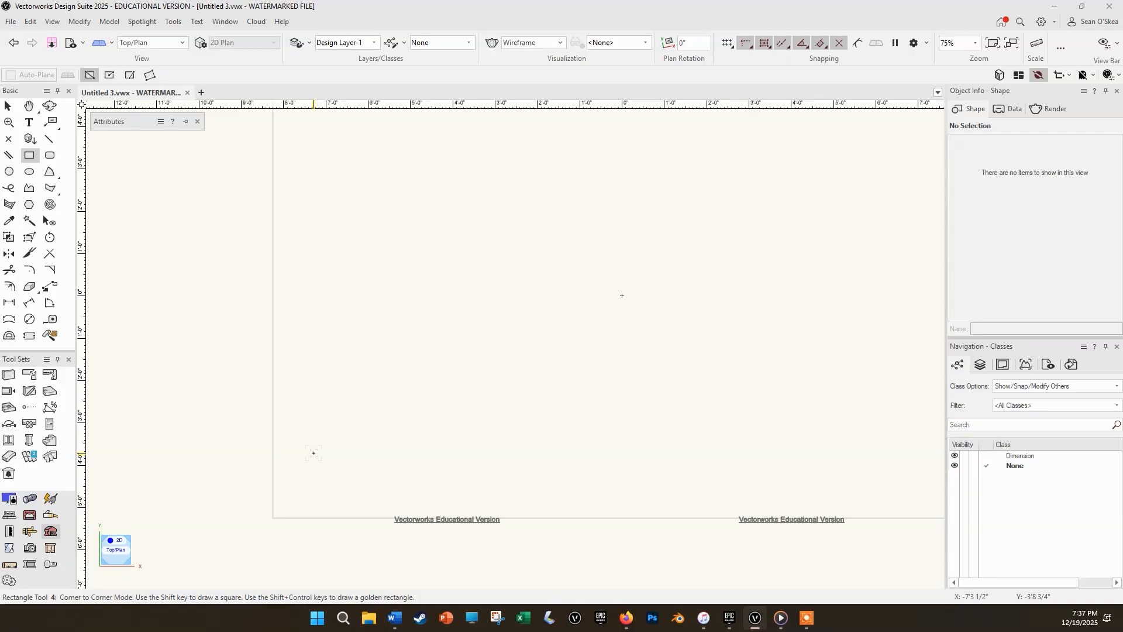
pyautogui.click(305, 476)
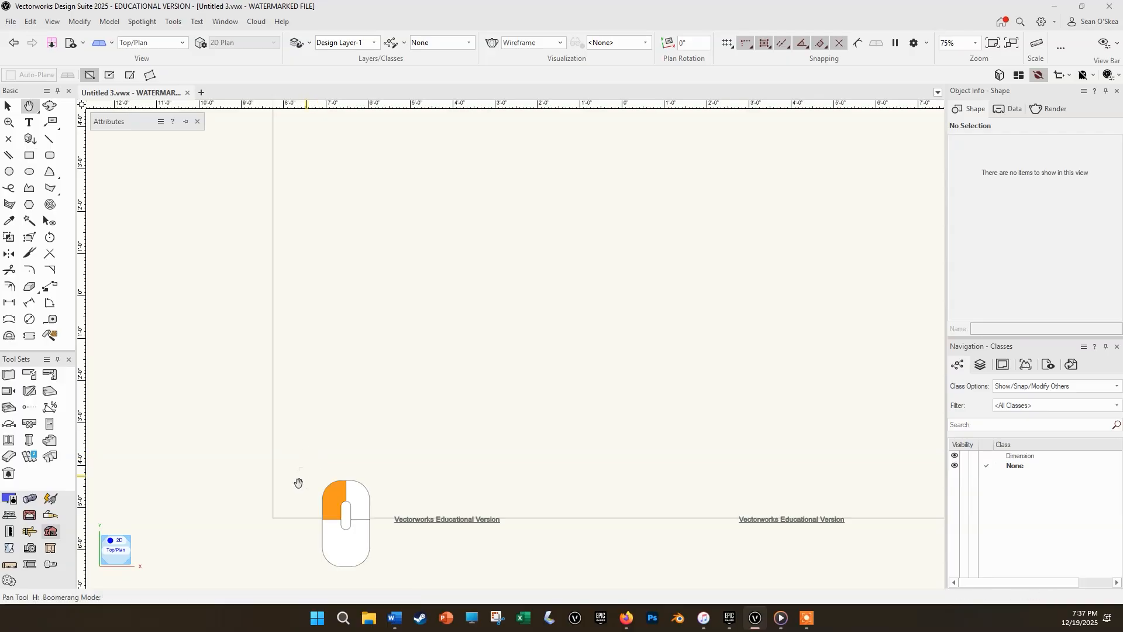
pyautogui.moveTo(305, 481); pyautogui.dragTo(467, 316)
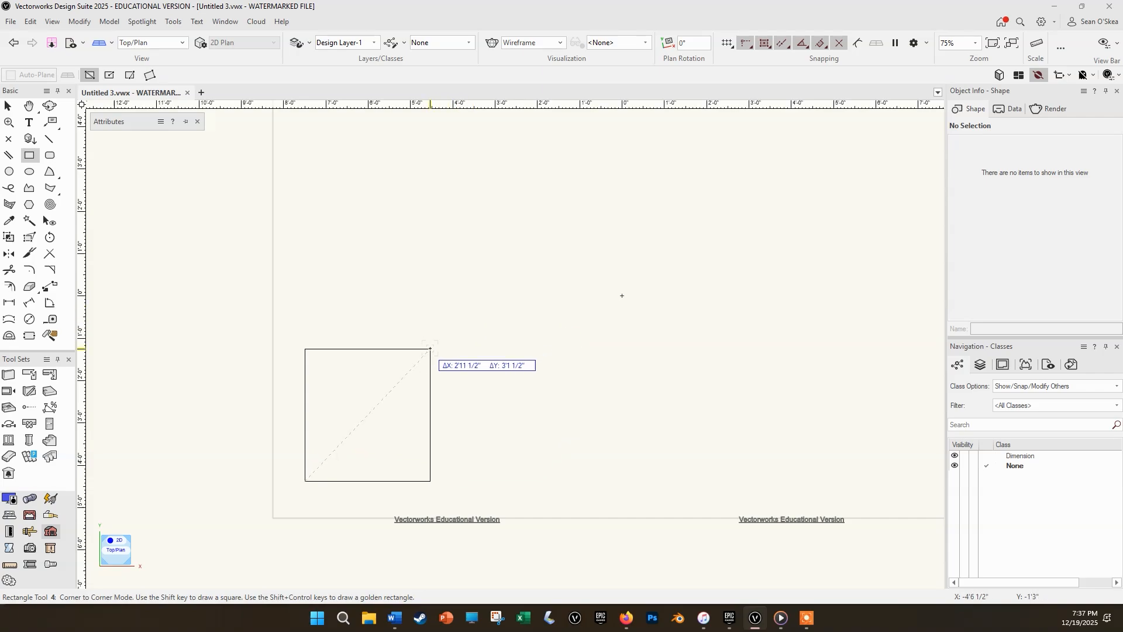
pyautogui.press('Tab')
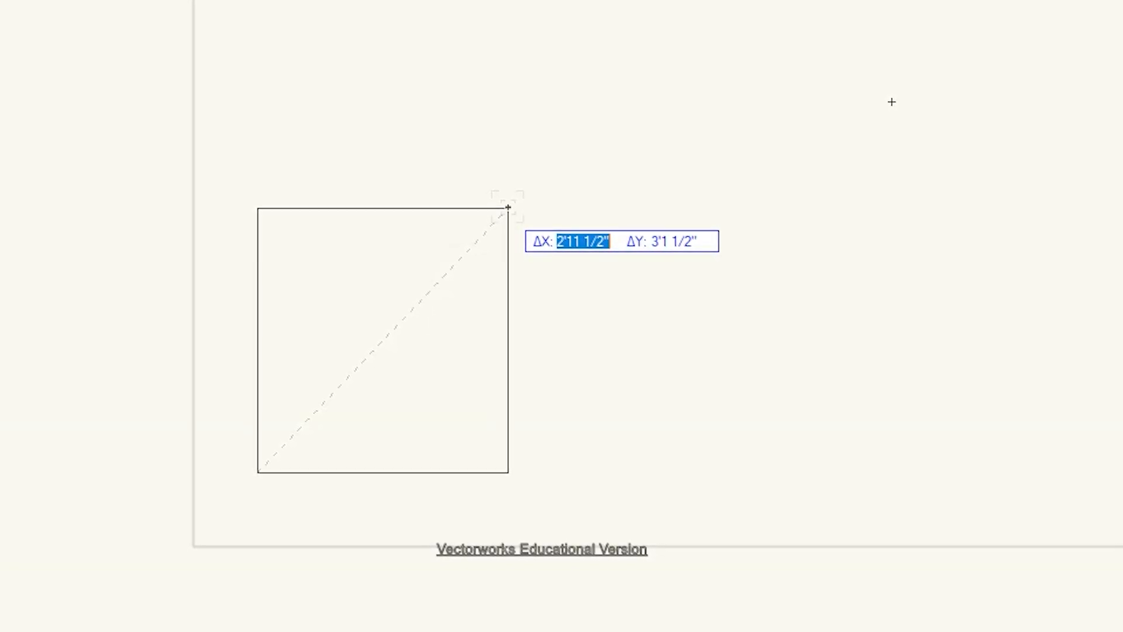
pyautogui.write('48')
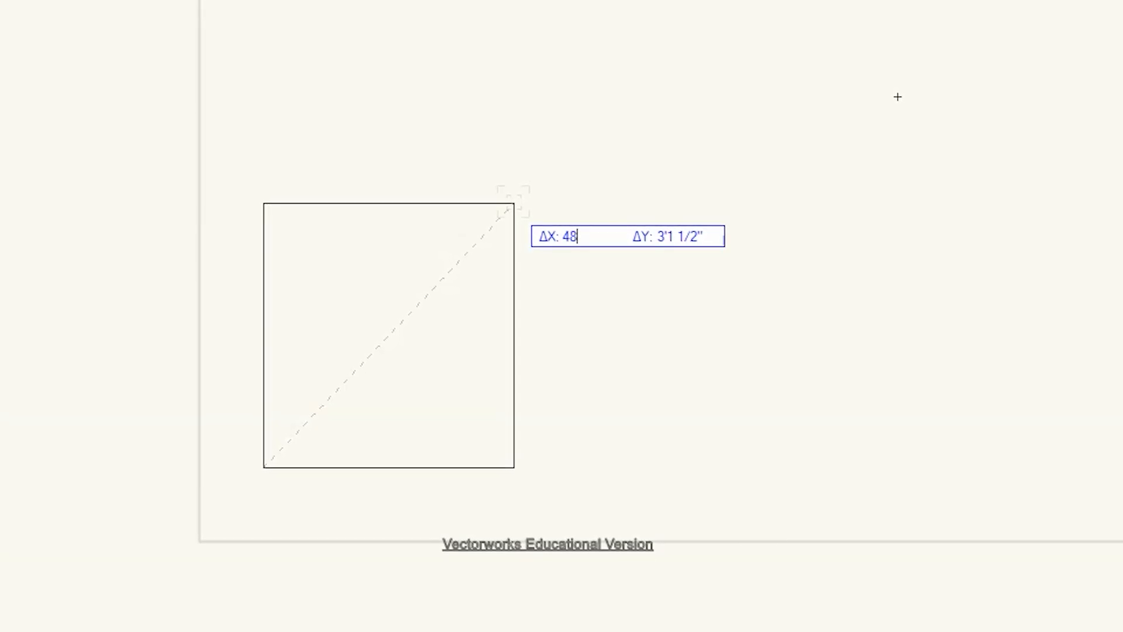
pyautogui.press('Tab')
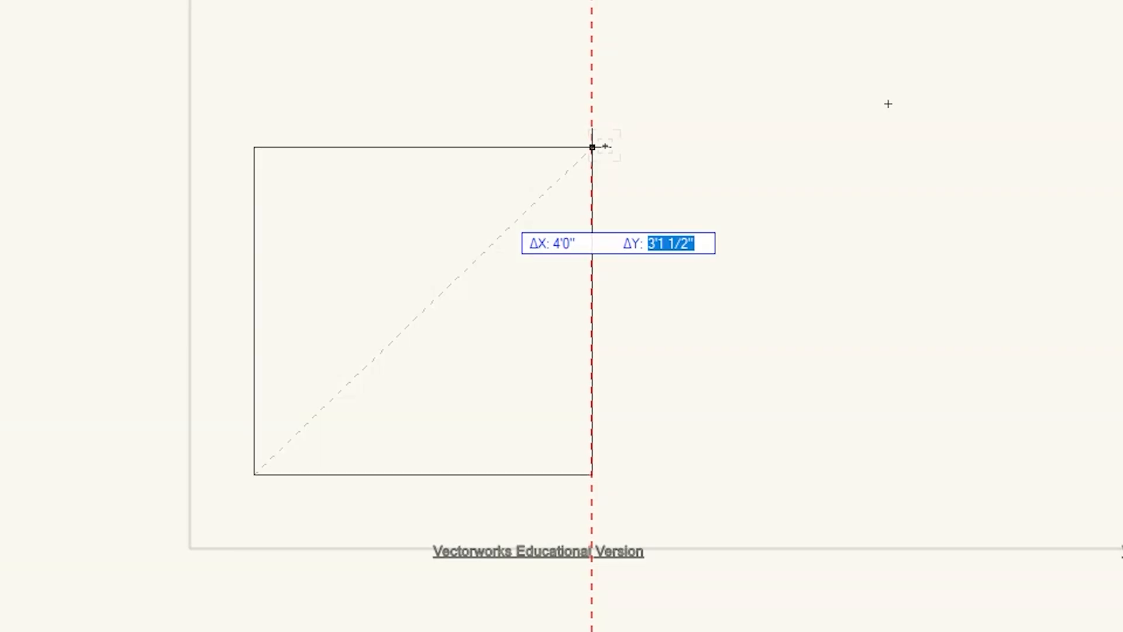
pyautogui.write("8'")
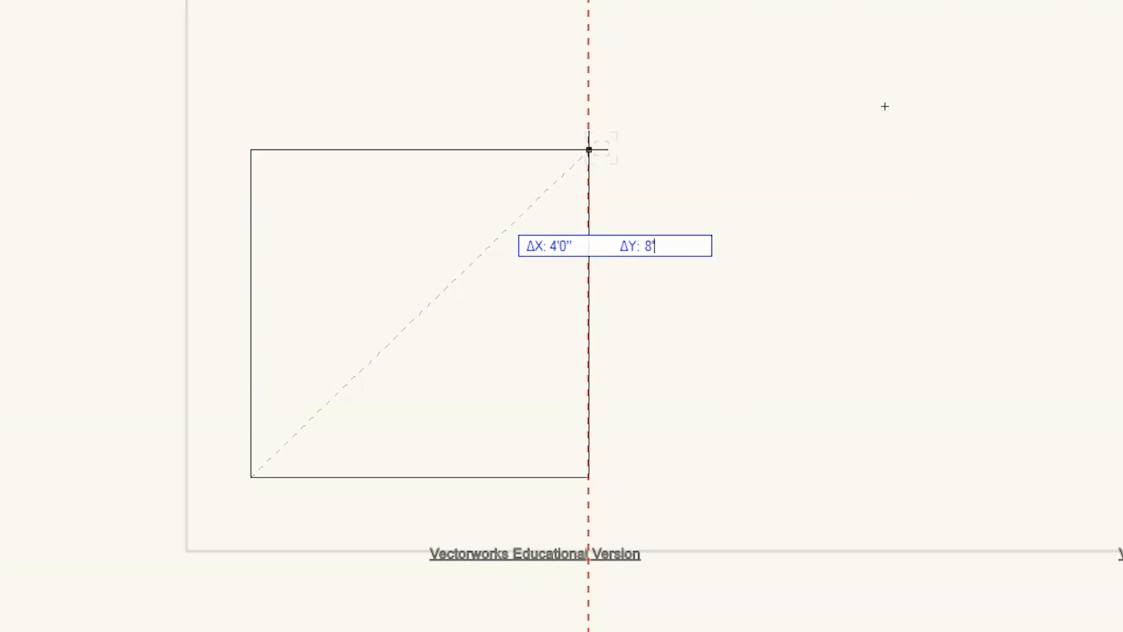
pyautogui.press('Return')
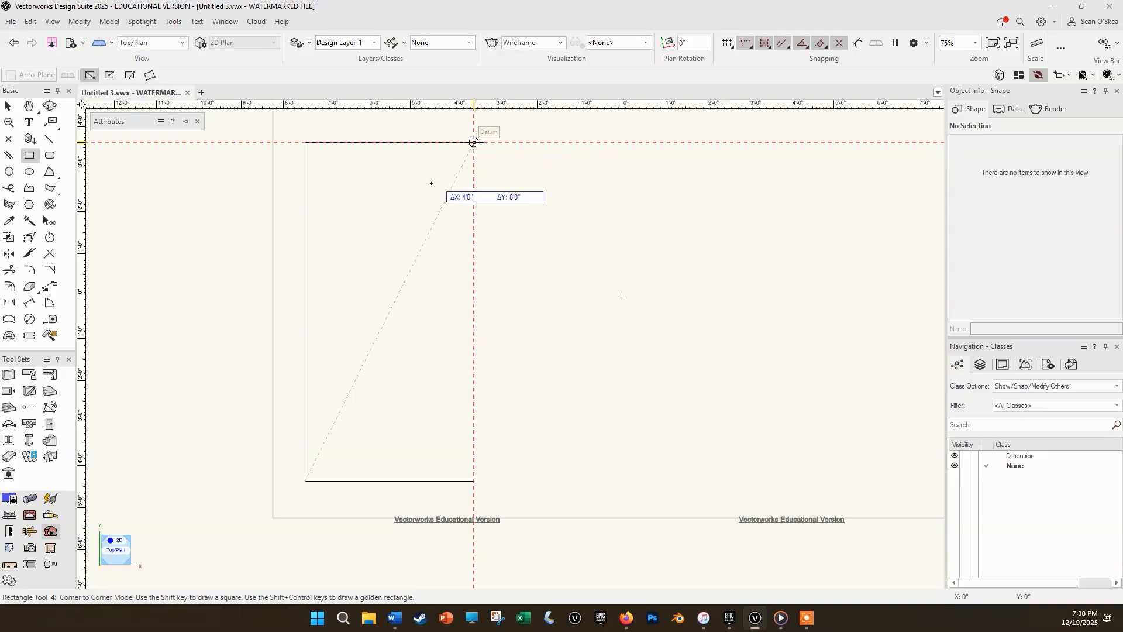
pyautogui.click(474, 142)
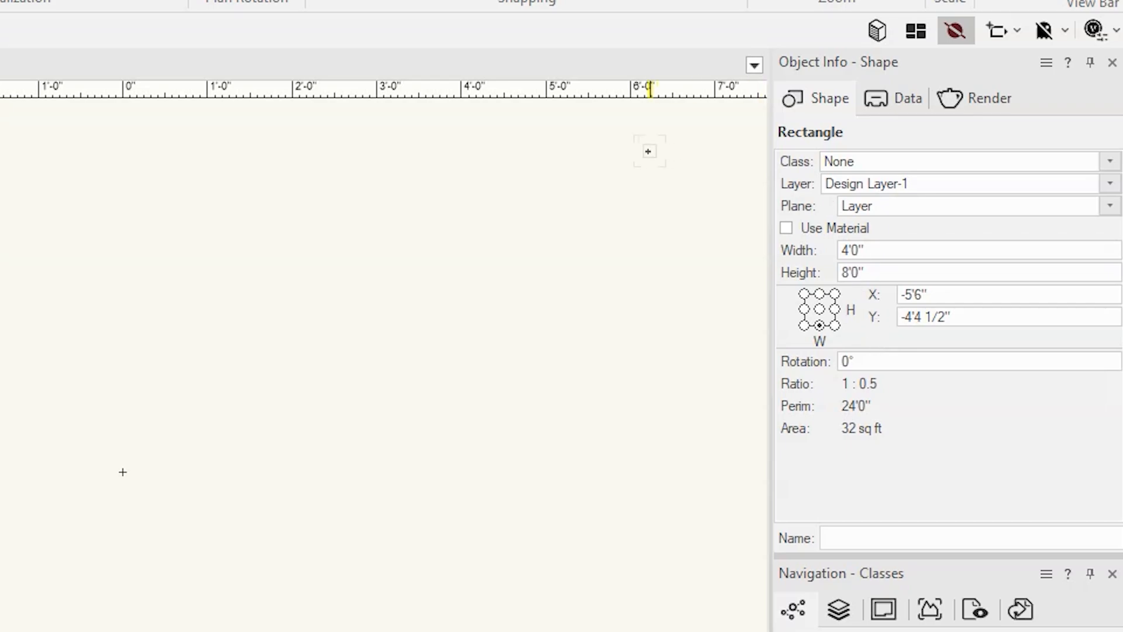
# Set the rectangle's width to 24 inches.
pyautogui.click(907, 251)
pyautogui.press('Return')
pyautogui.press('BackSpace')
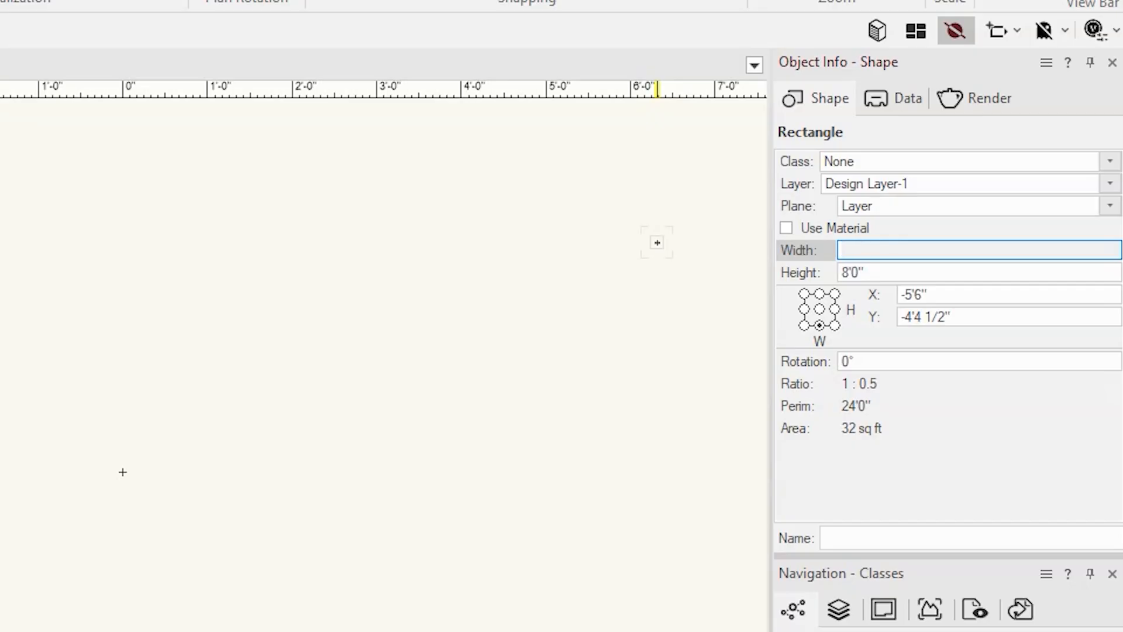
pyautogui.write('24')
pyautogui.press('Return')
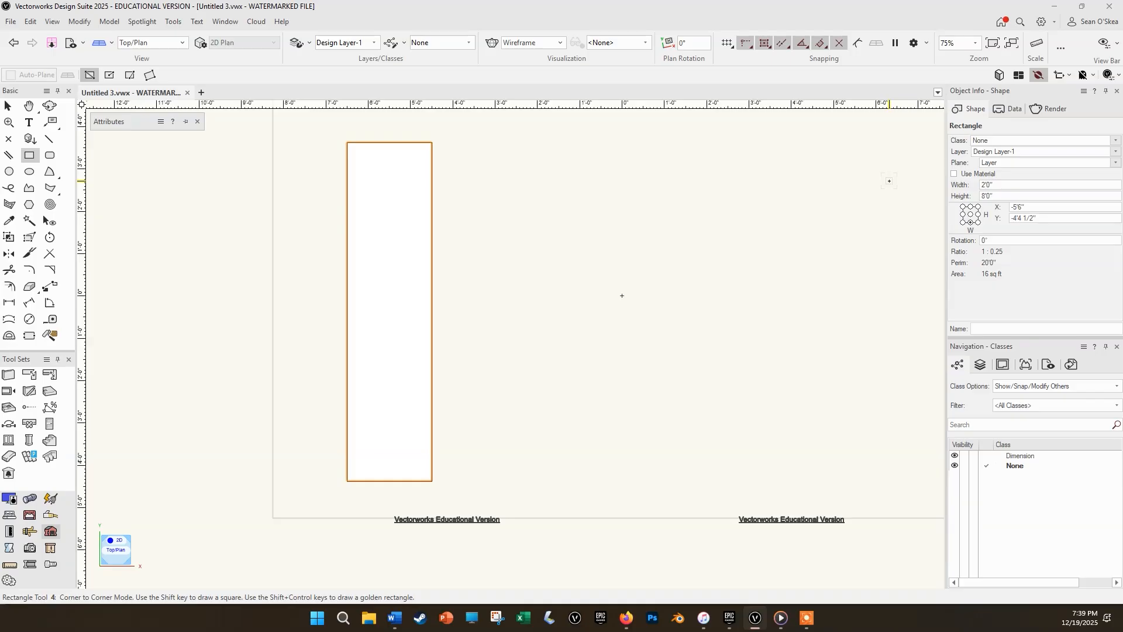
# Set the rectangle's width to 2'6" using feet-and-inches notation.
pyautogui.press('u')
pyautogui.press('space')
pyautogui.moveTo(527, 328); pyautogui.dragTo(969, 337)
pyautogui.press('space')
pyautogui.moveTo(905, 321); pyautogui.dragTo(865, 326)
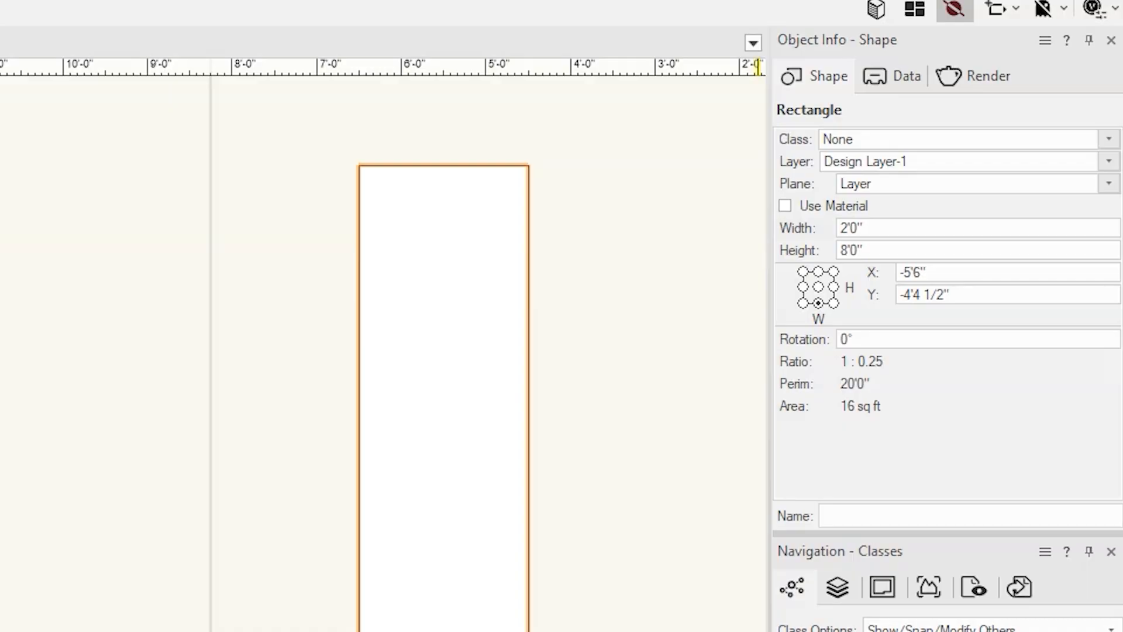
pyautogui.click(849, 227)
pyautogui.click(886, 229)
pyautogui.moveTo(877, 226); pyautogui.dragTo(823, 228)
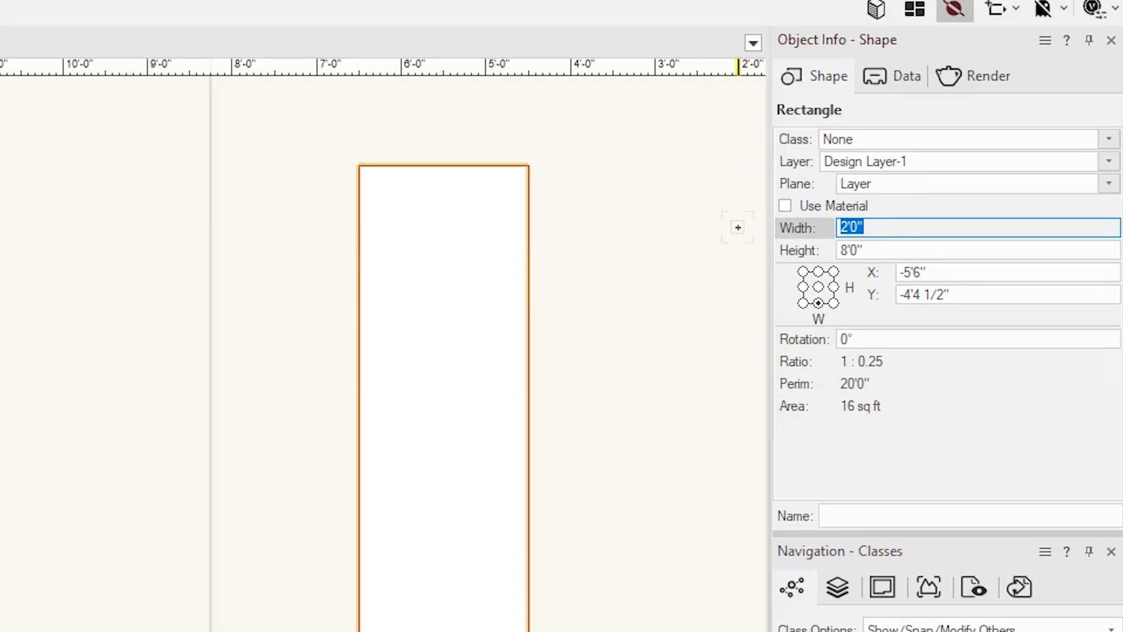
pyautogui.write("2'6")
pyautogui.press('Return')
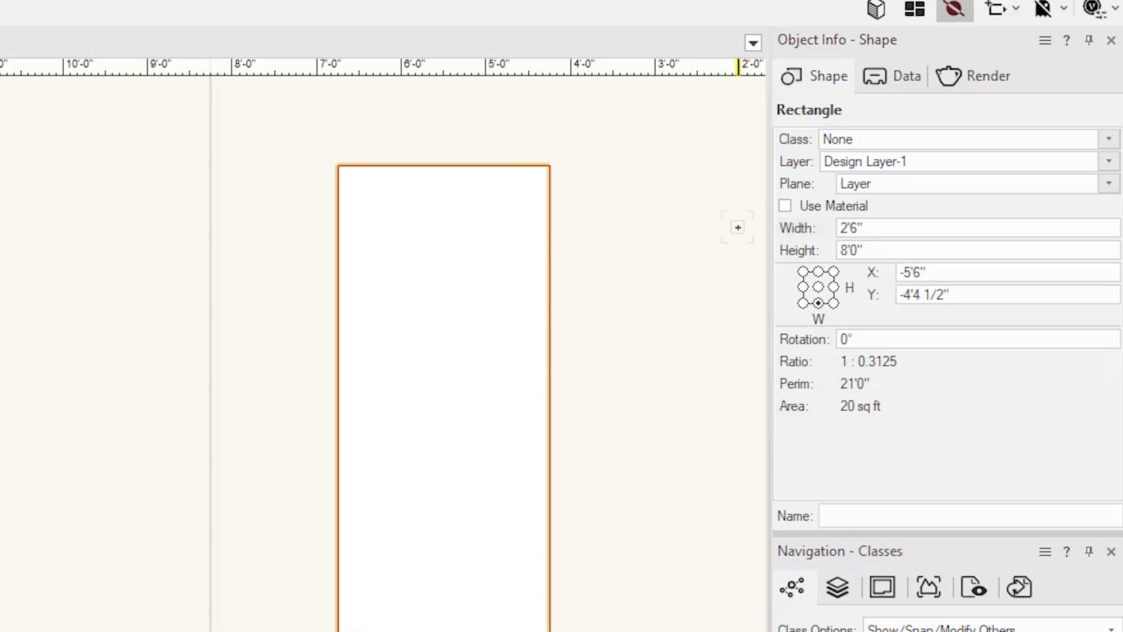
# Re-enter the rectangle's width in inches only, as 30.
pyautogui.click(889, 225)
pyautogui.write('30')
pyautogui.press('Return')
# Set the rectangle's width to 48 inches and return to the Selection tool.
pyautogui.click(899, 228)
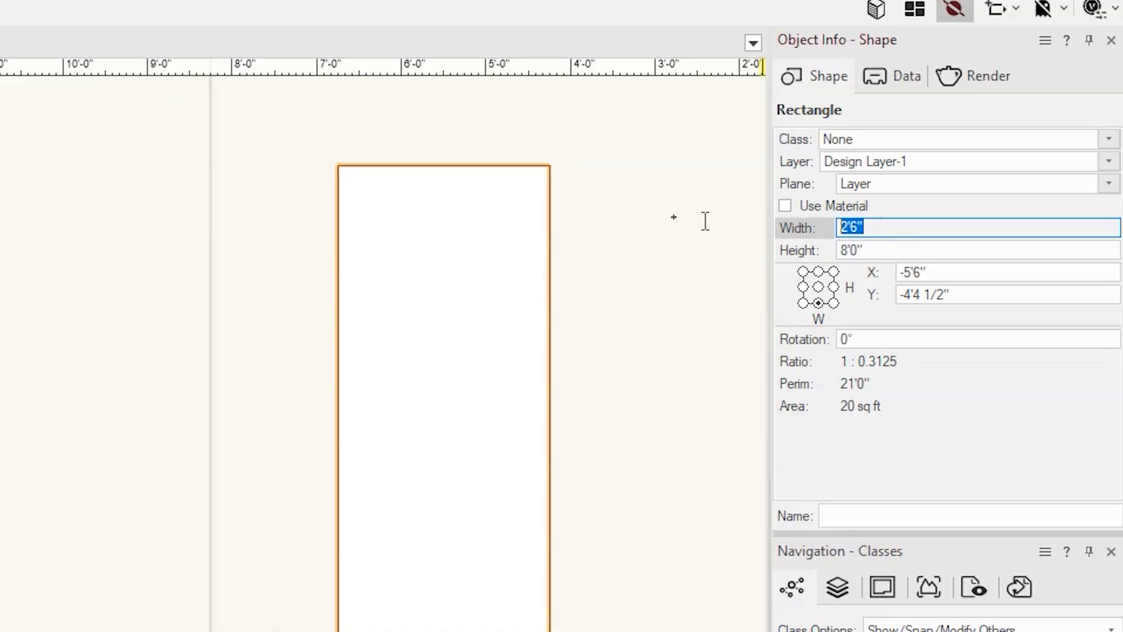
pyautogui.write('48')
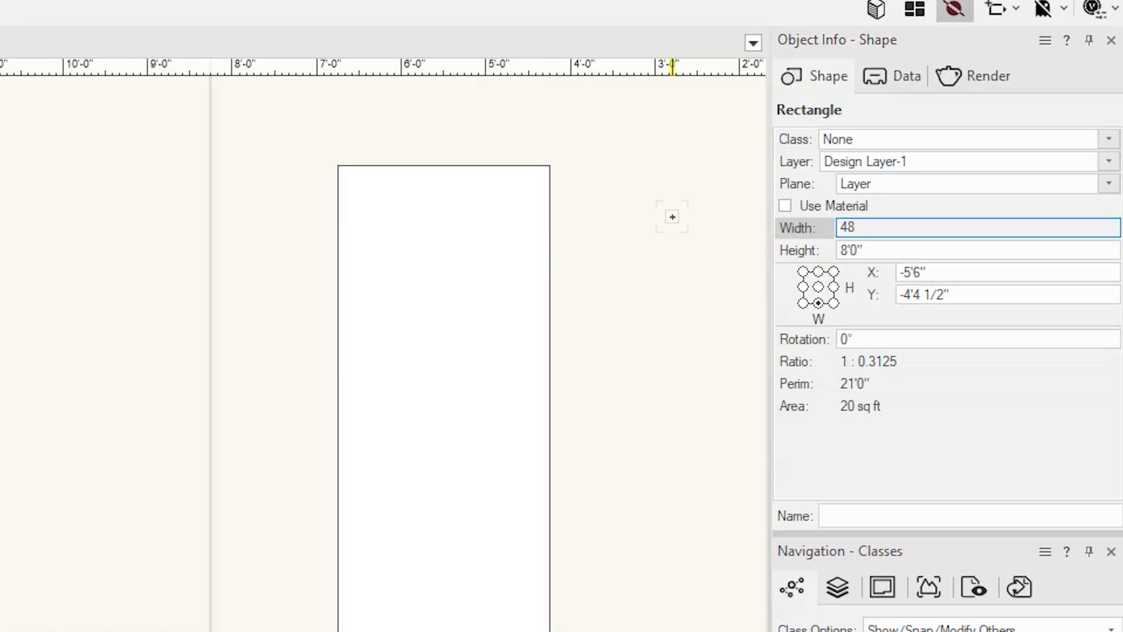
pyautogui.press('Return')
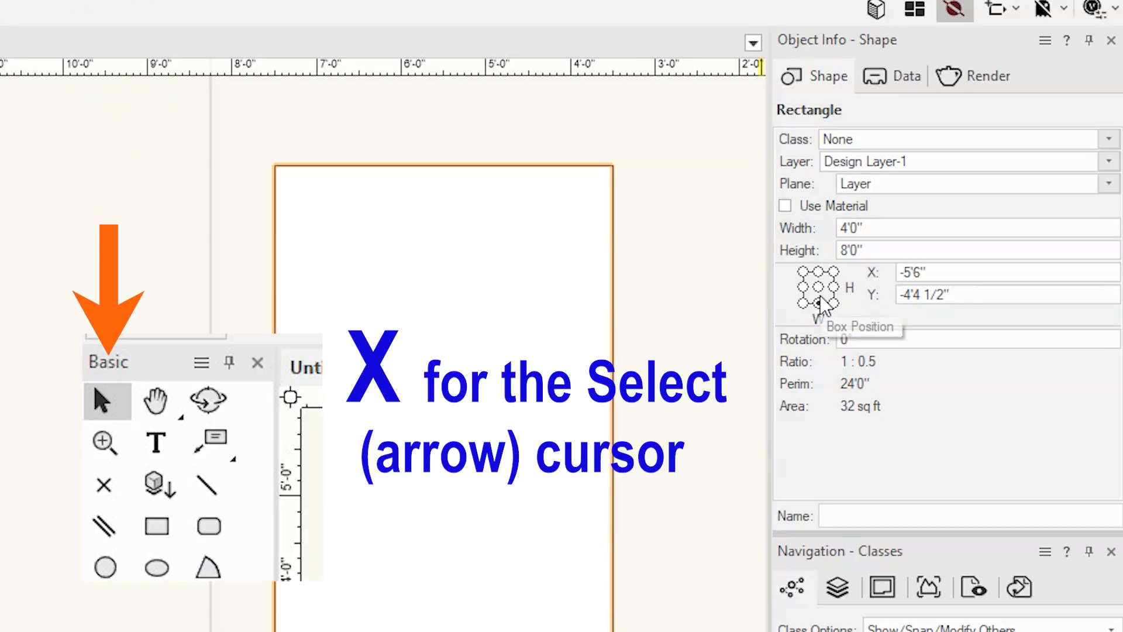
pyautogui.press('x')
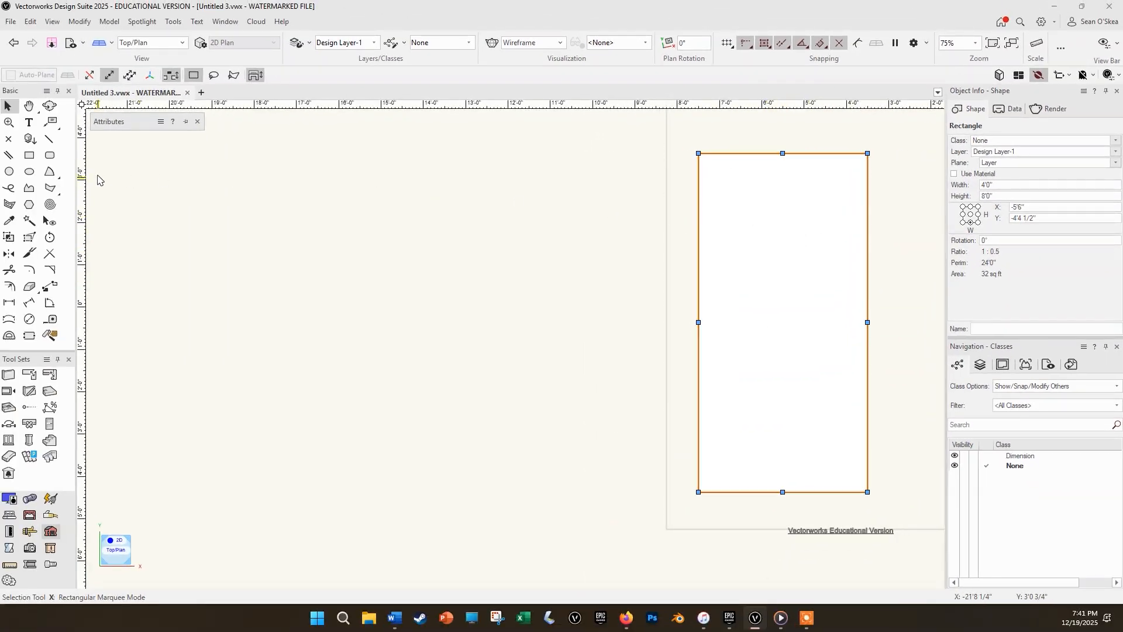
# Draw a few small overlapping test rectangles outside the page beside the large rectangle, and delete them all together.
pyautogui.click(28, 155)
pyautogui.moveTo(577, 210)
pyautogui.mouseDown()
pyautogui.moveTo(598, 261)
pyautogui.moveTo(630, 263)
pyautogui.moveTo(611, 286)
pyautogui.moveTo(657, 293)
pyautogui.mouseUp()
pyautogui.moveTo(534, 268)
pyautogui.mouseDown()
pyautogui.moveTo(546, 293)
pyautogui.moveTo(594, 324)
pyautogui.mouseUp()
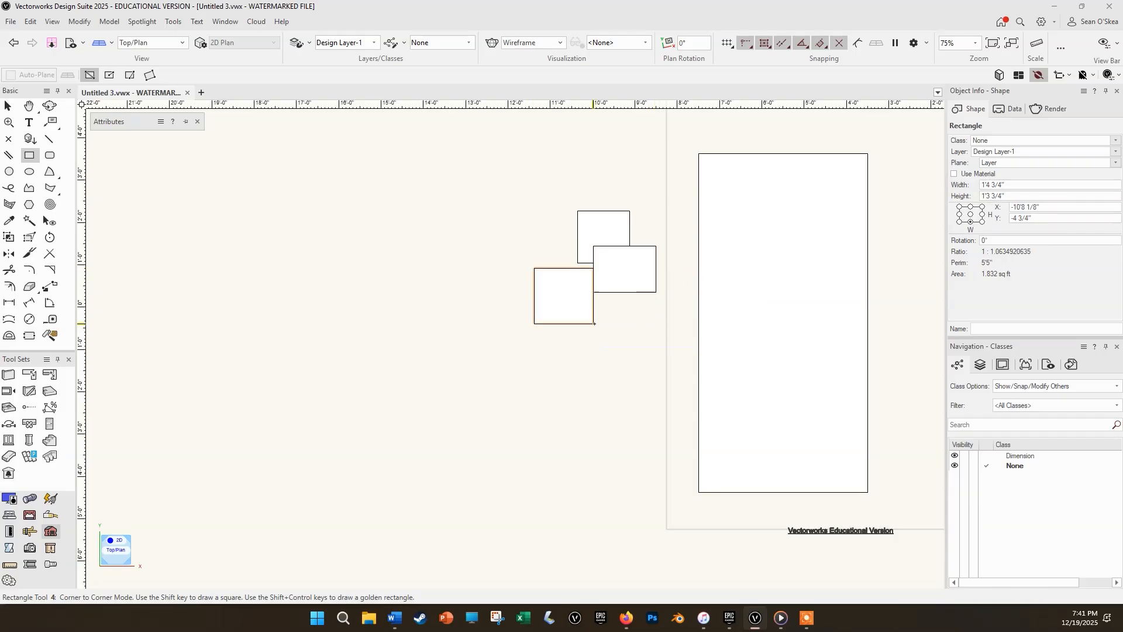
pyautogui.press('x')
pyautogui.moveTo(488, 169); pyautogui.dragTo(676, 355)
pyautogui.press('Delete')
# Anchor the large rectangle at its upper-left corner, try a height of 48 inches, and undo that height change.
pyautogui.click(747, 251)
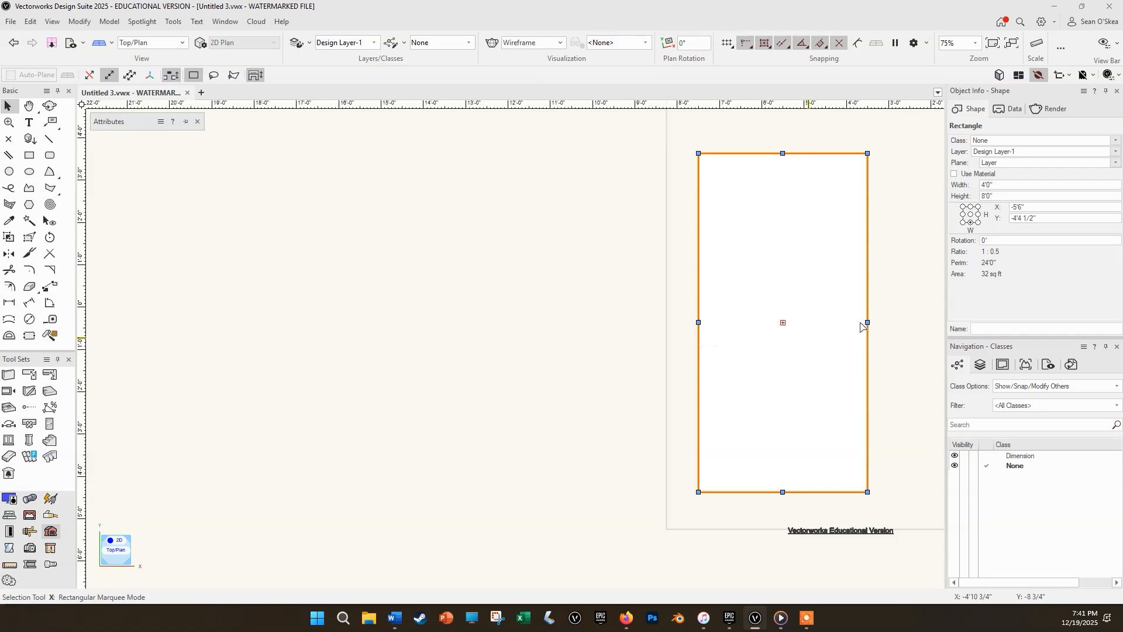
pyautogui.click(961, 206)
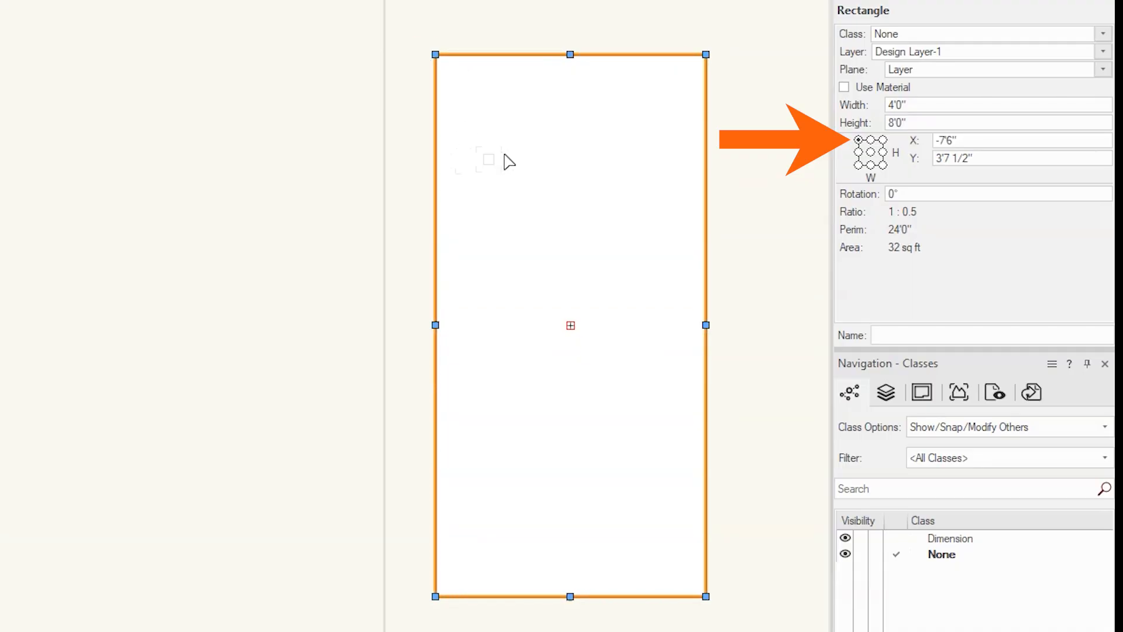
pyautogui.click(948, 128)
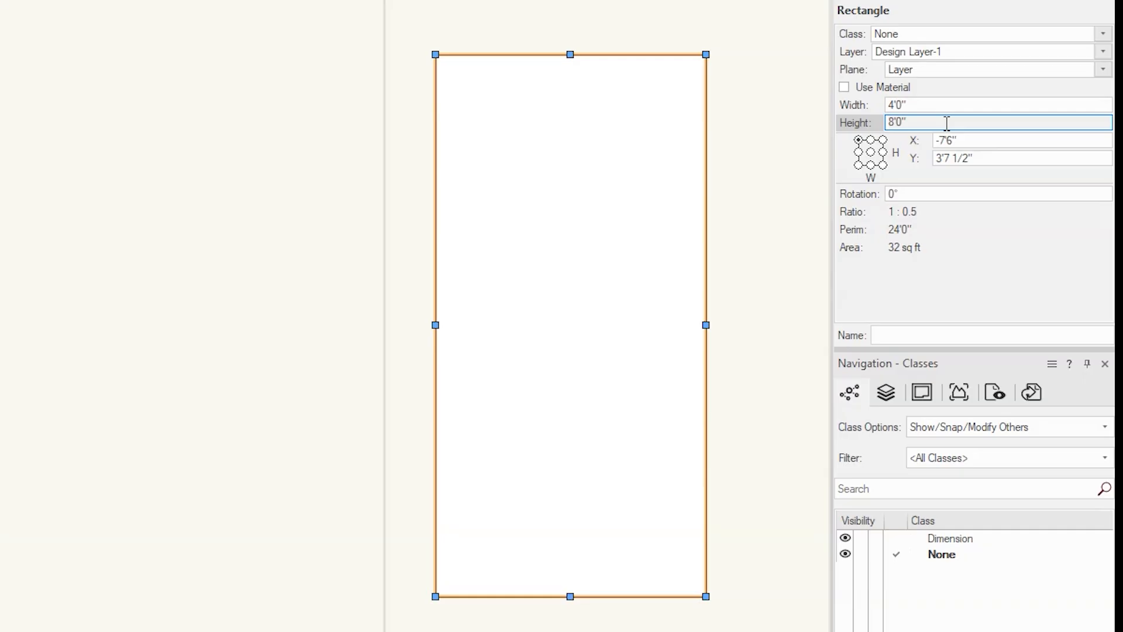
pyautogui.doubleClick(947, 123)
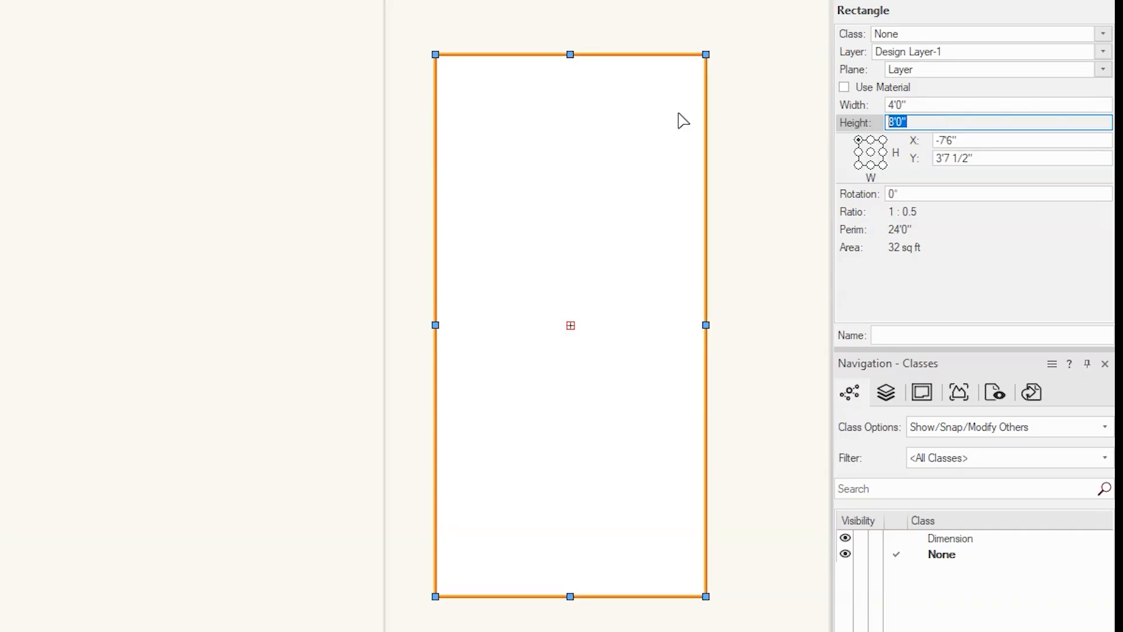
pyautogui.write('48')
pyautogui.press('Return')
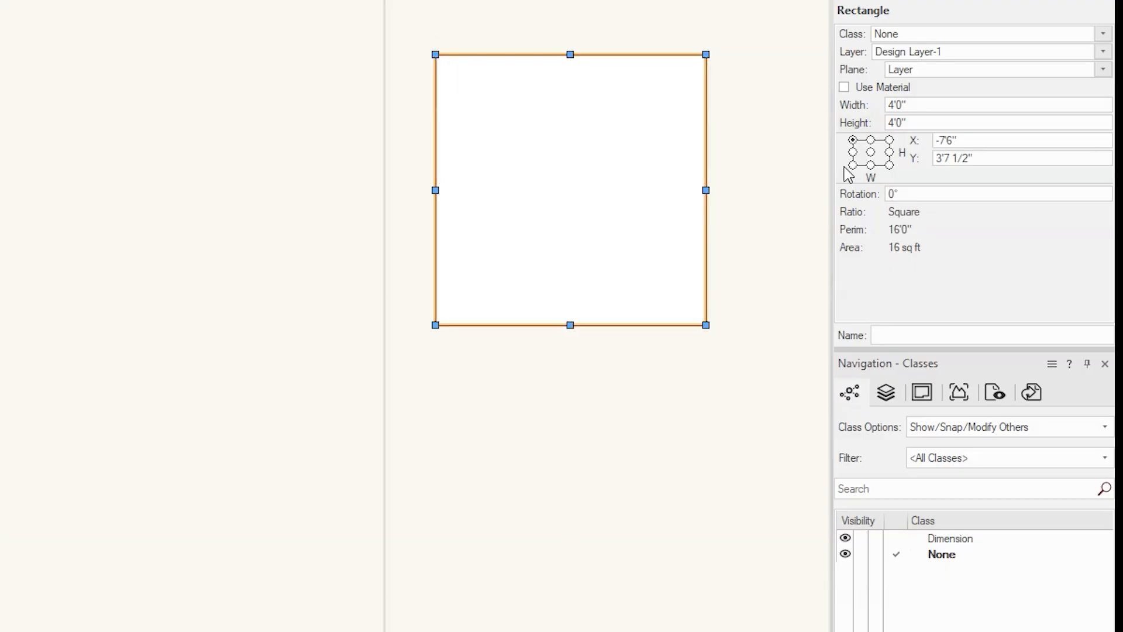
pyautogui.click(849, 140)
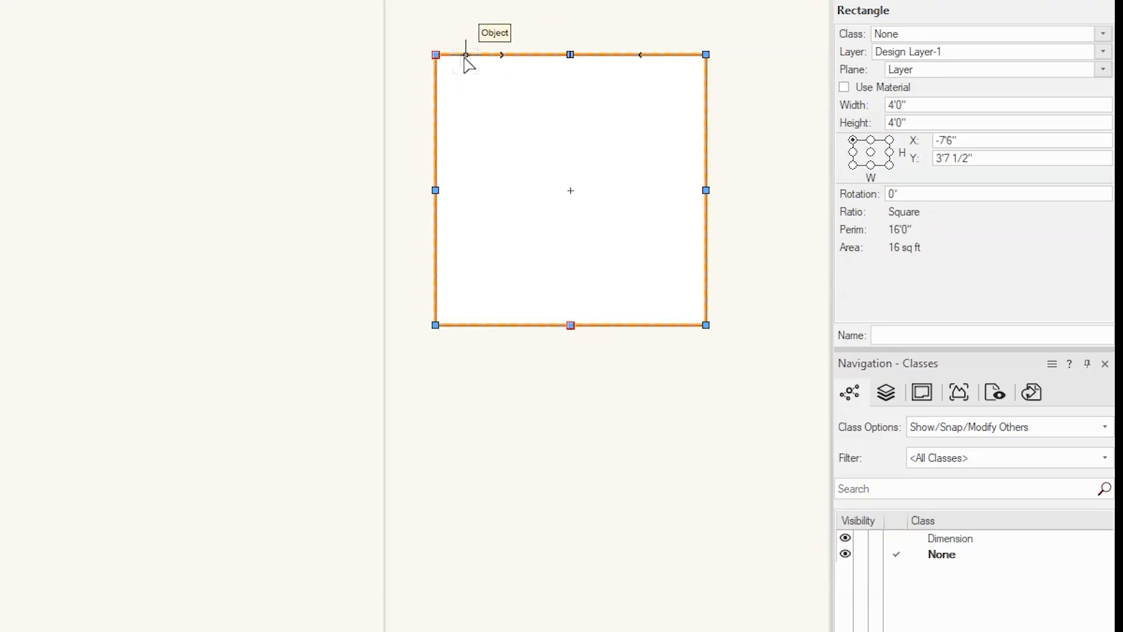
pyautogui.hotkey('ctrl', 'z')
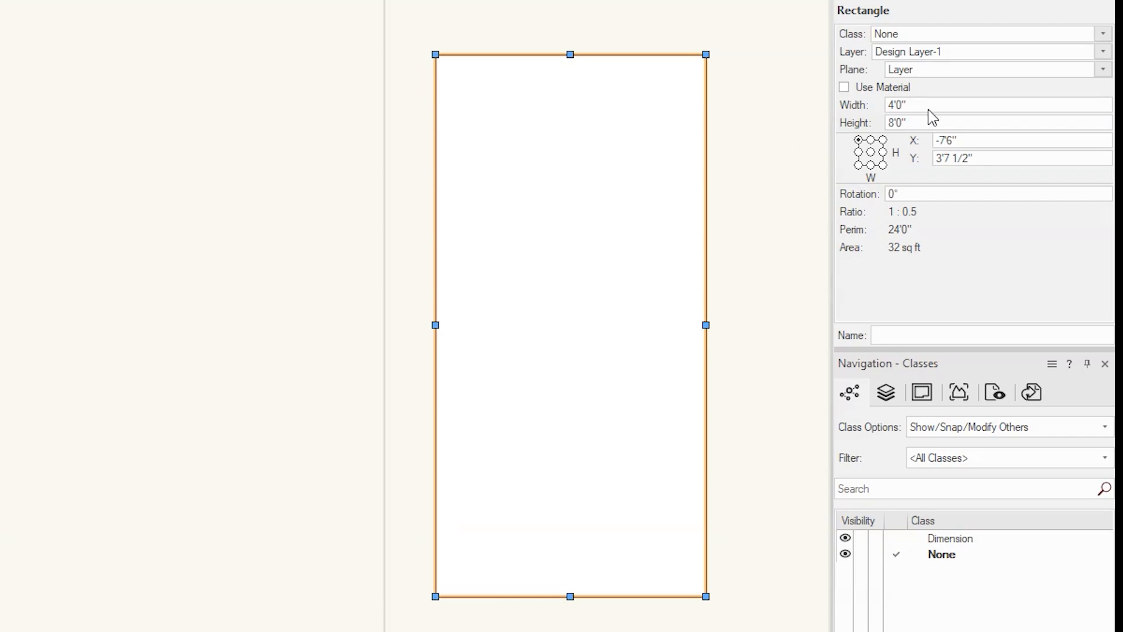
# Anchor the large rectangle at its lower-left corner, try a height of 4 feet from there, and clear the selection.
pyautogui.click(858, 165)
pyautogui.doubleClick(926, 123)
pyautogui.write("4'")
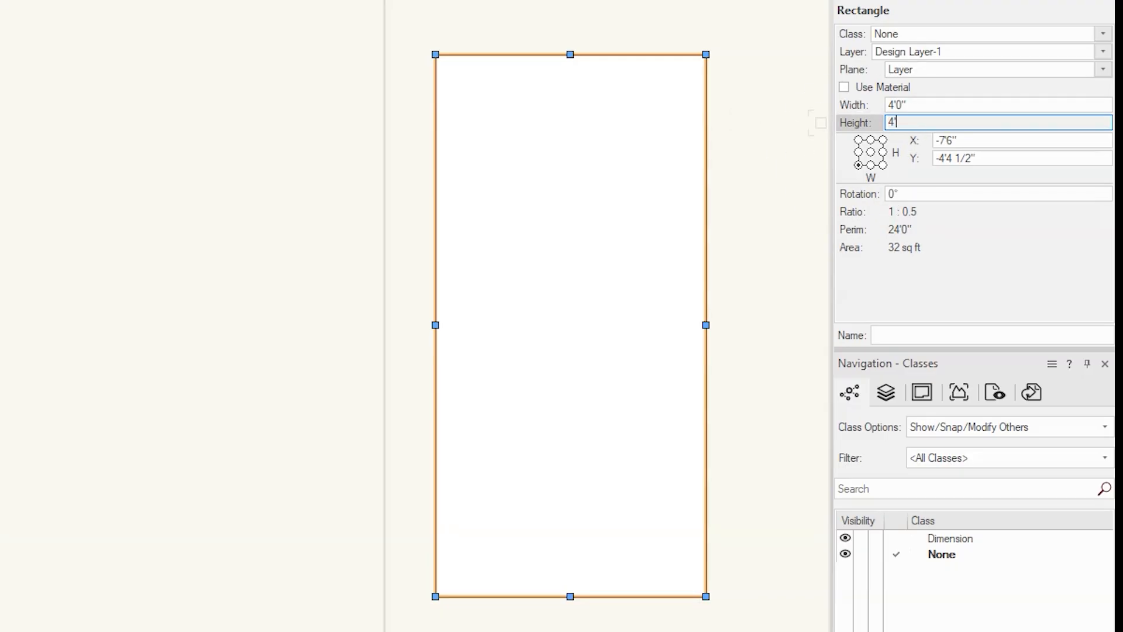
pyautogui.press('Return')
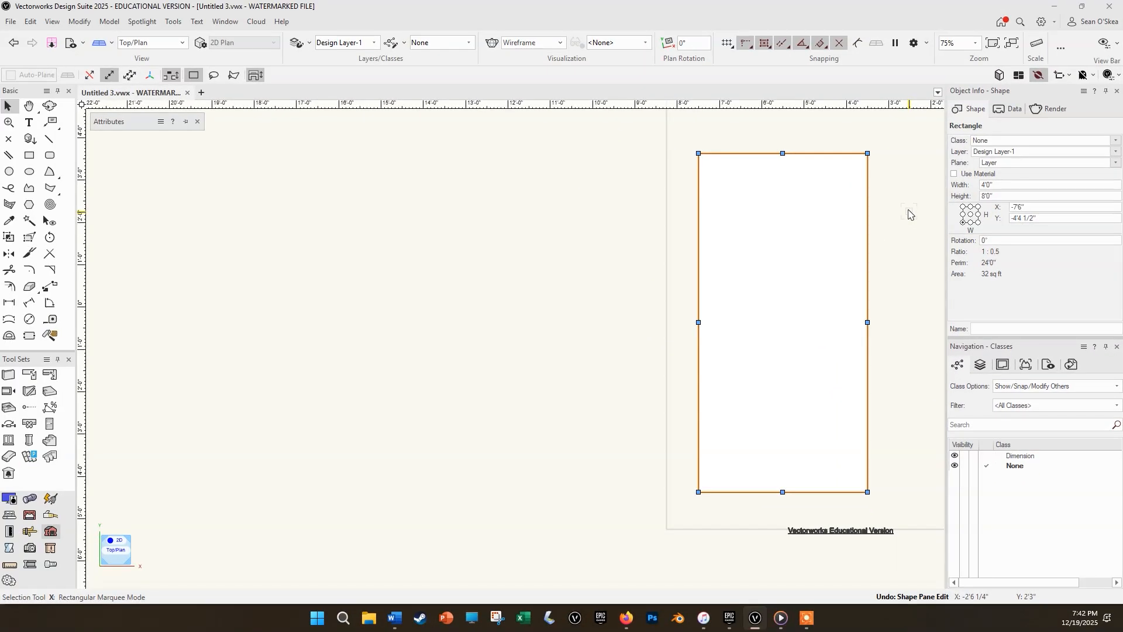
pyautogui.click(908, 213)
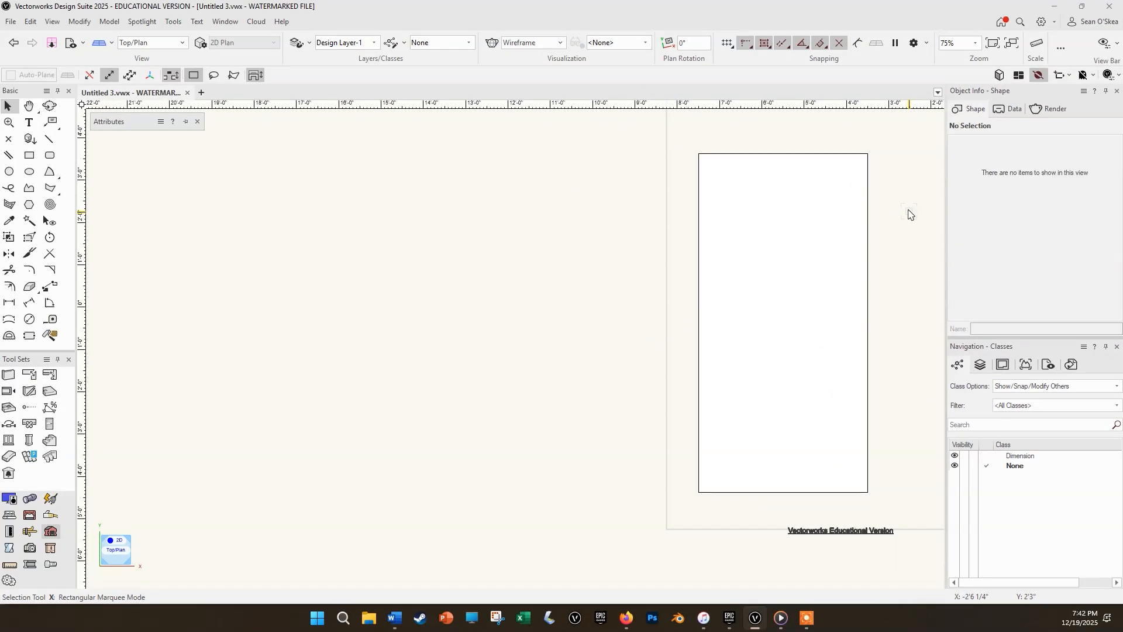
# Draw a small square outside the page with the Rectangle tool, entering -12 for ΔX and -1'0" for ΔY.
pyautogui.press('4')
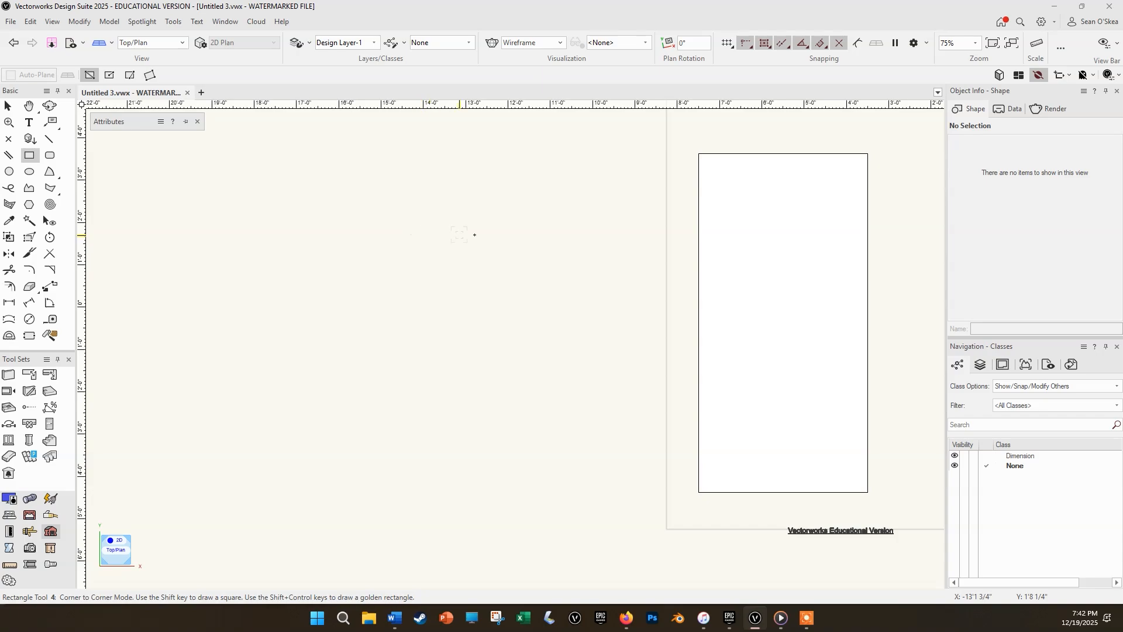
pyautogui.click(436, 238)
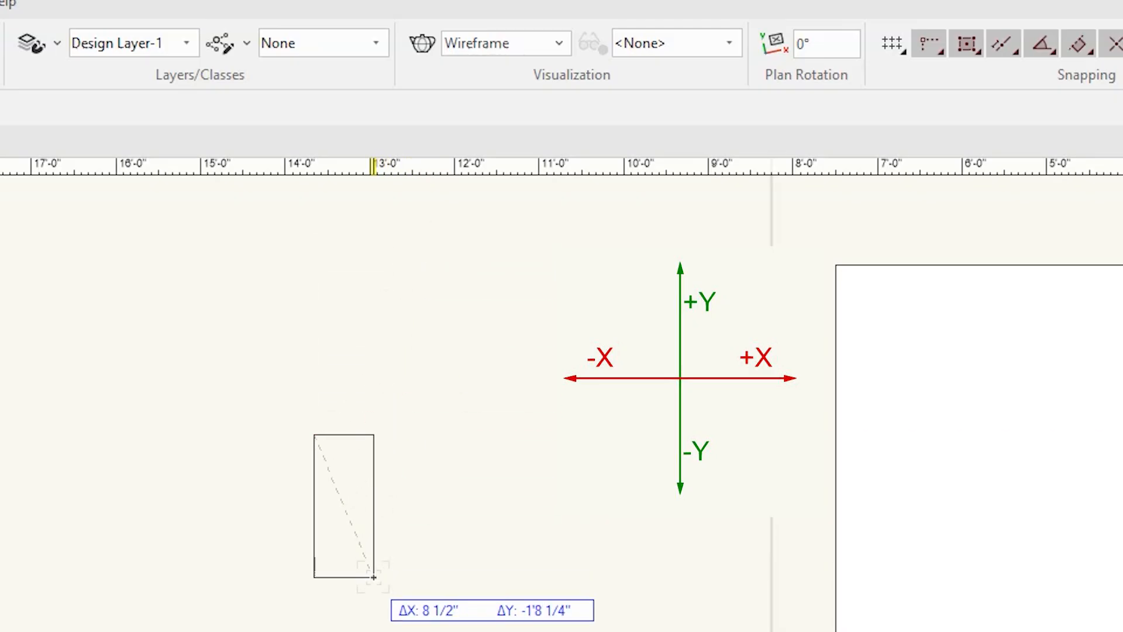
pyautogui.press('Escape')
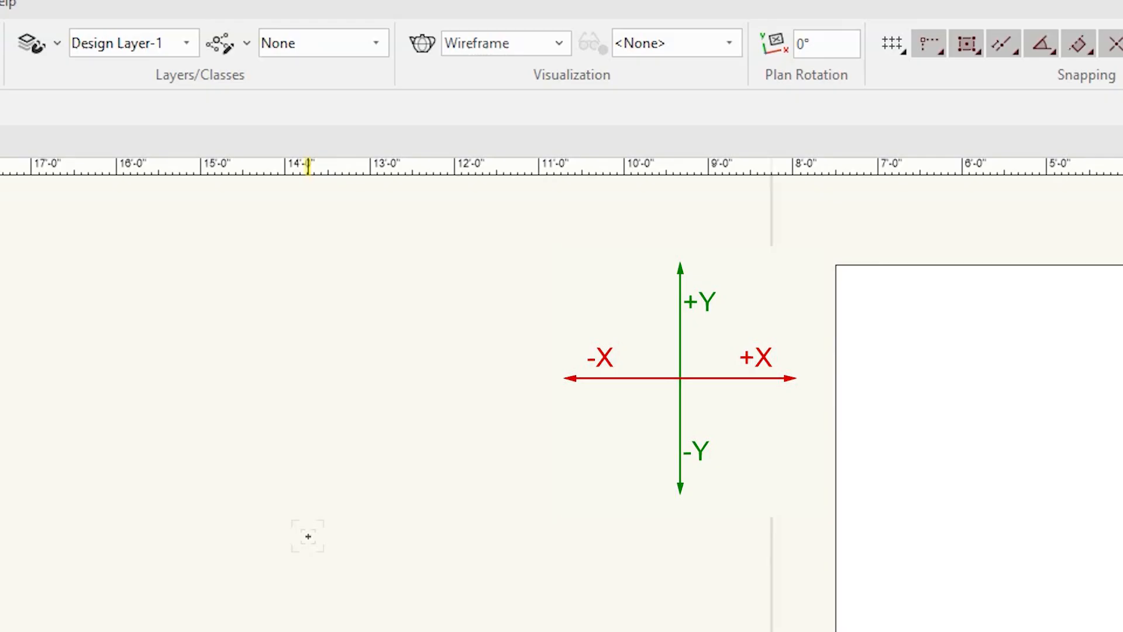
pyautogui.click(308, 536)
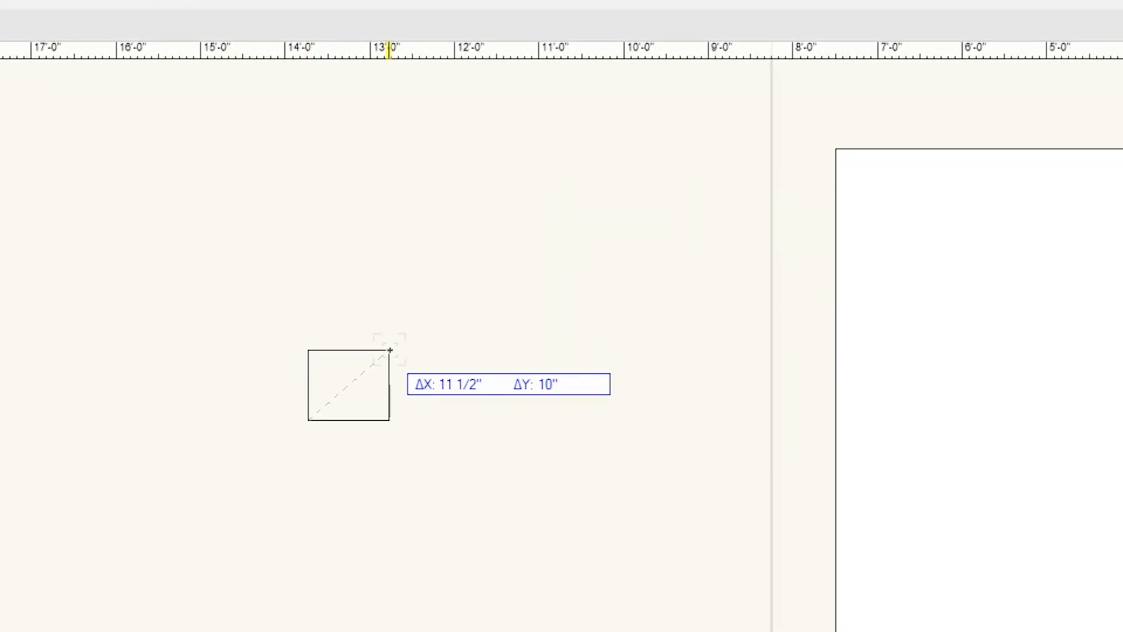
pyautogui.press('Tab')
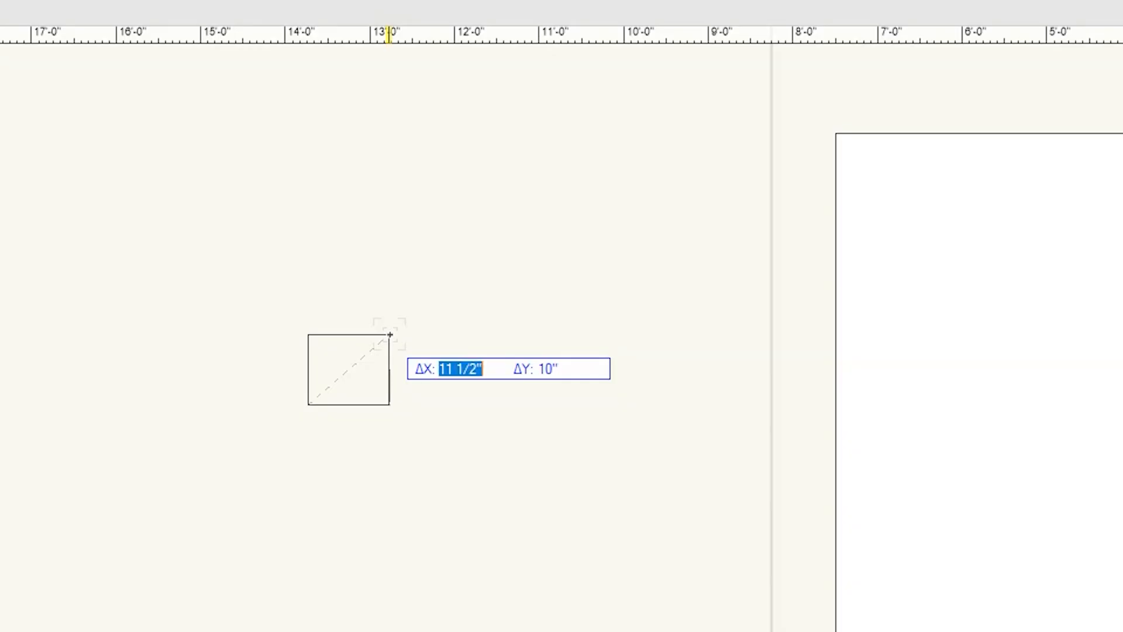
pyautogui.write('-12')
pyautogui.press('Tab')
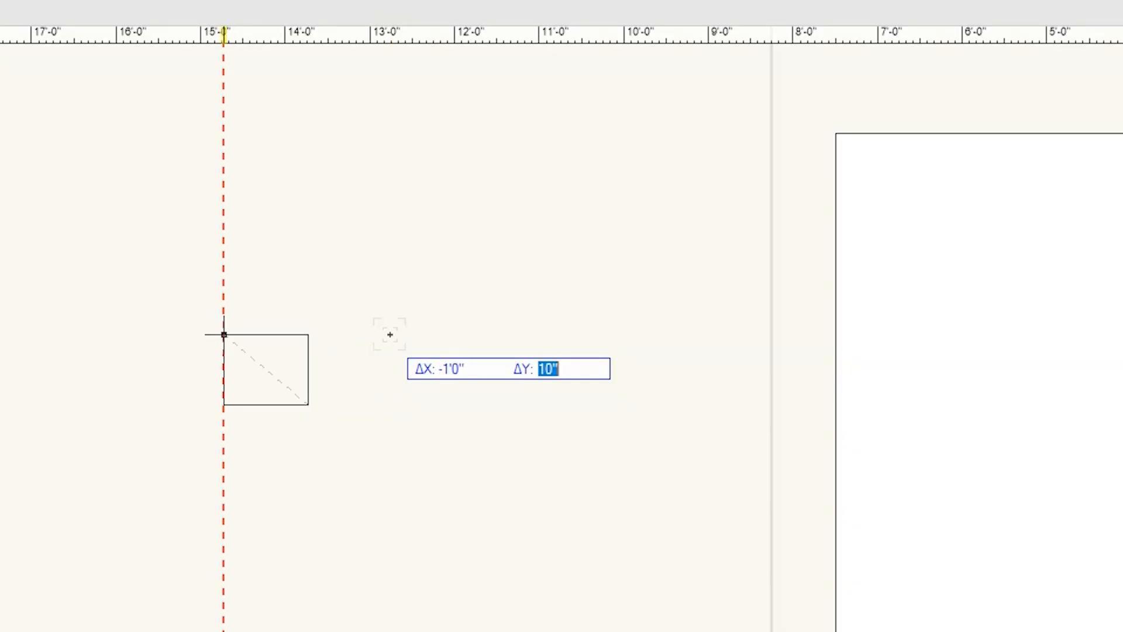
pyautogui.write('-0')
pyautogui.press('BackSpace')
pyautogui.write('1')
pyautogui.press('Tab')
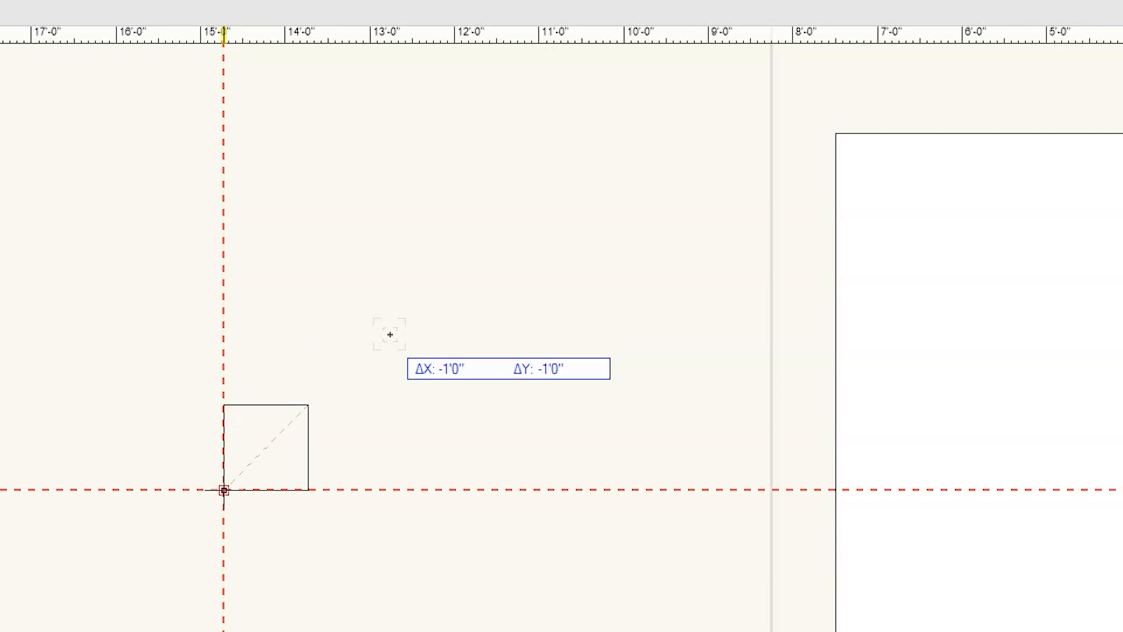
pyautogui.press('Return')
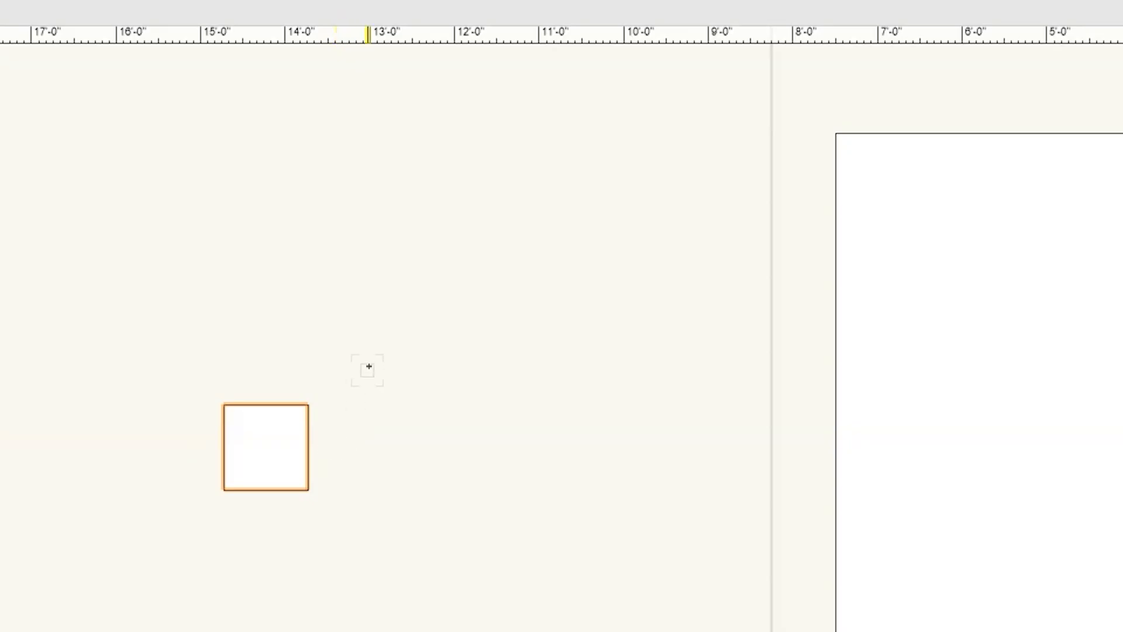
# Start a second rectangle above and right of the small square, stepping through its offset, length, angle, X and Y values.
pyautogui.click(354, 299)
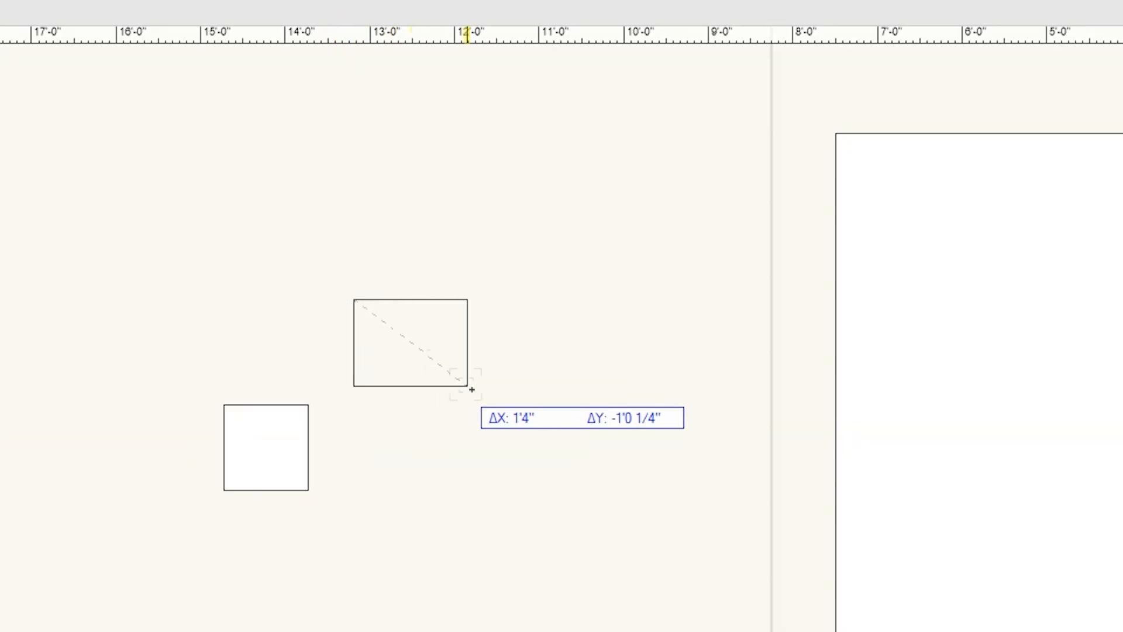
pyautogui.press('Tab')
pyautogui.press('Tab')
pyautogui.press('Tab')
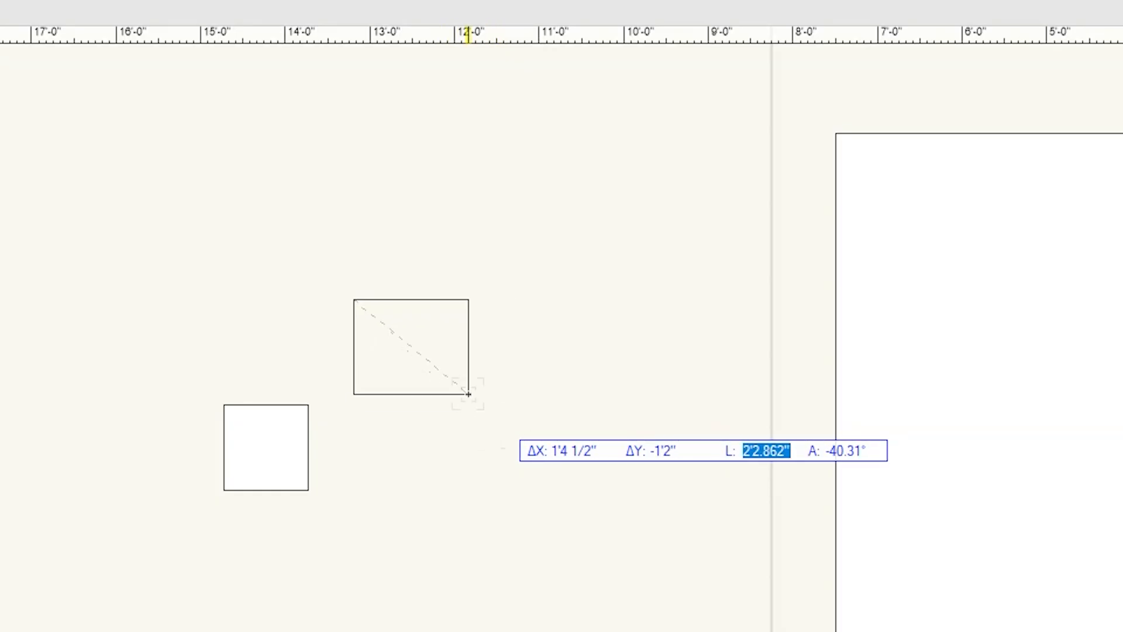
pyautogui.press('Tab')
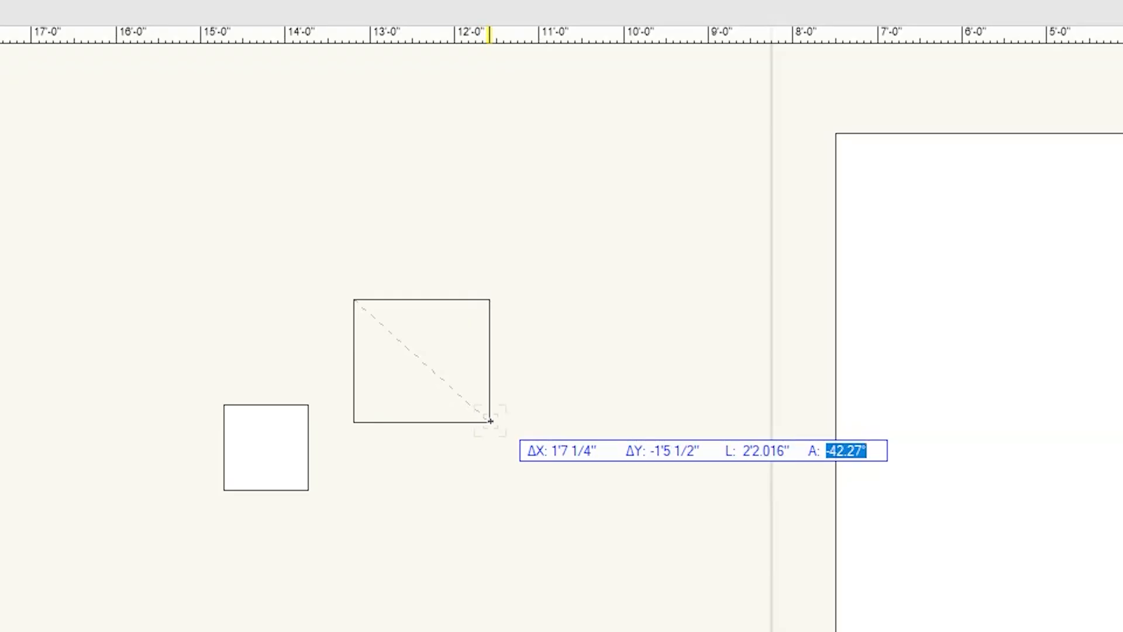
pyautogui.press('Tab')
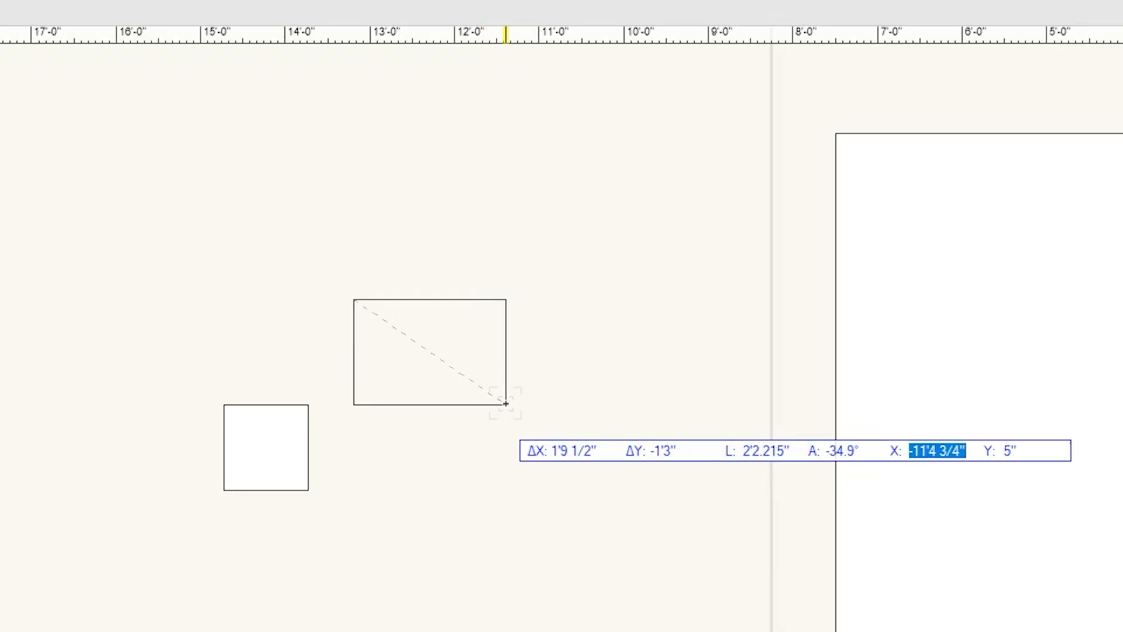
pyautogui.press('Tab')
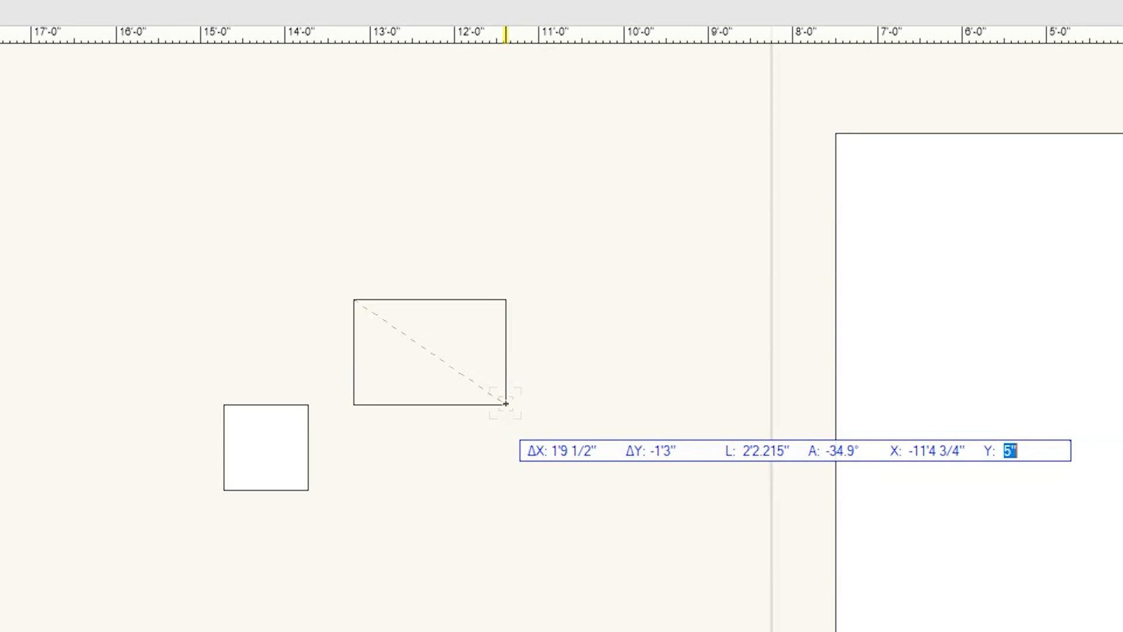
# Step backward through the unfinished rectangle's values to its ΔX offset, checking ΔY along the way.
pyautogui.press('shift')
pyautogui.hotkey('shift', 'Tab')
pyautogui.hotkey('shift', 'Tab')
pyautogui.hotkey('shift', 'Tab')
pyautogui.hotkey('shift', 'Tab')
pyautogui.hotkey('shift', 'Tab')
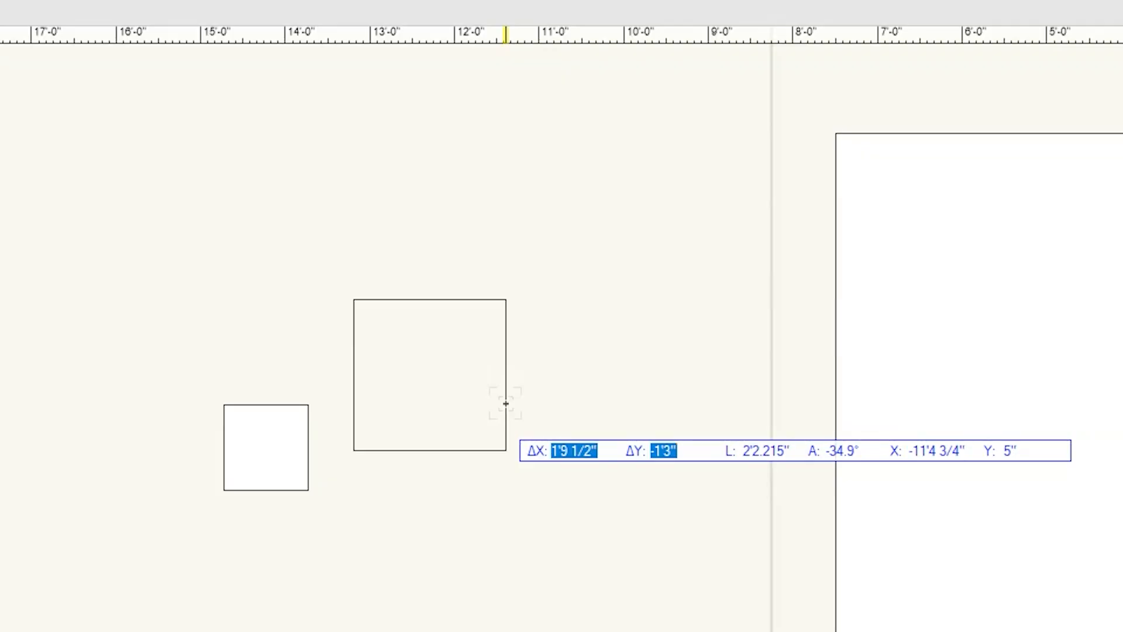
pyautogui.press('Tab')
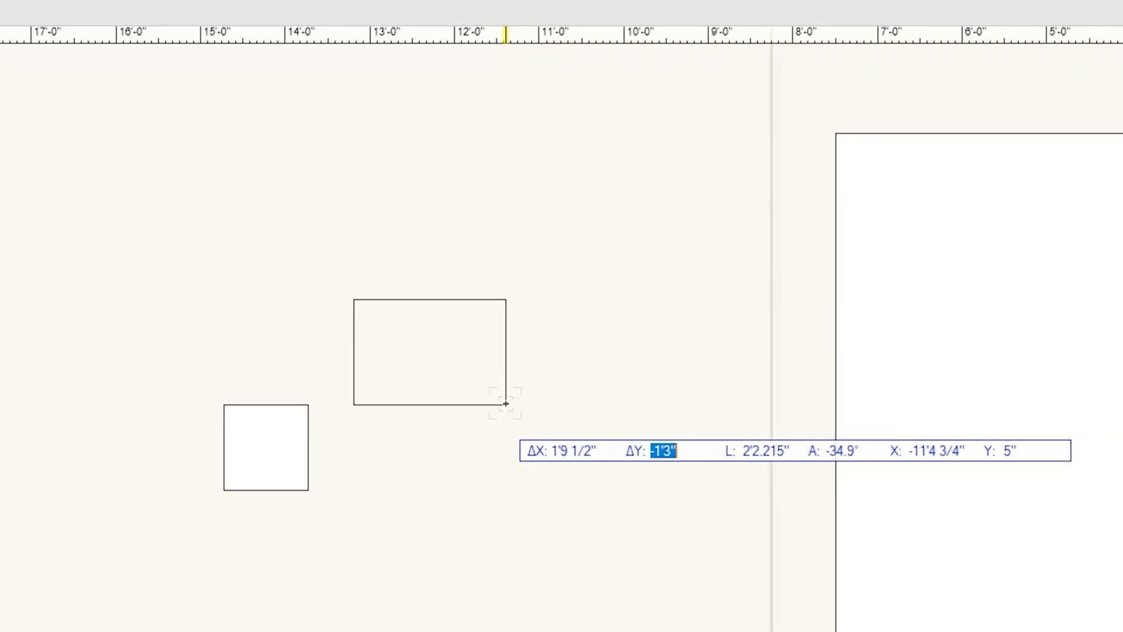
pyautogui.hotkey('shift', 'Tab')
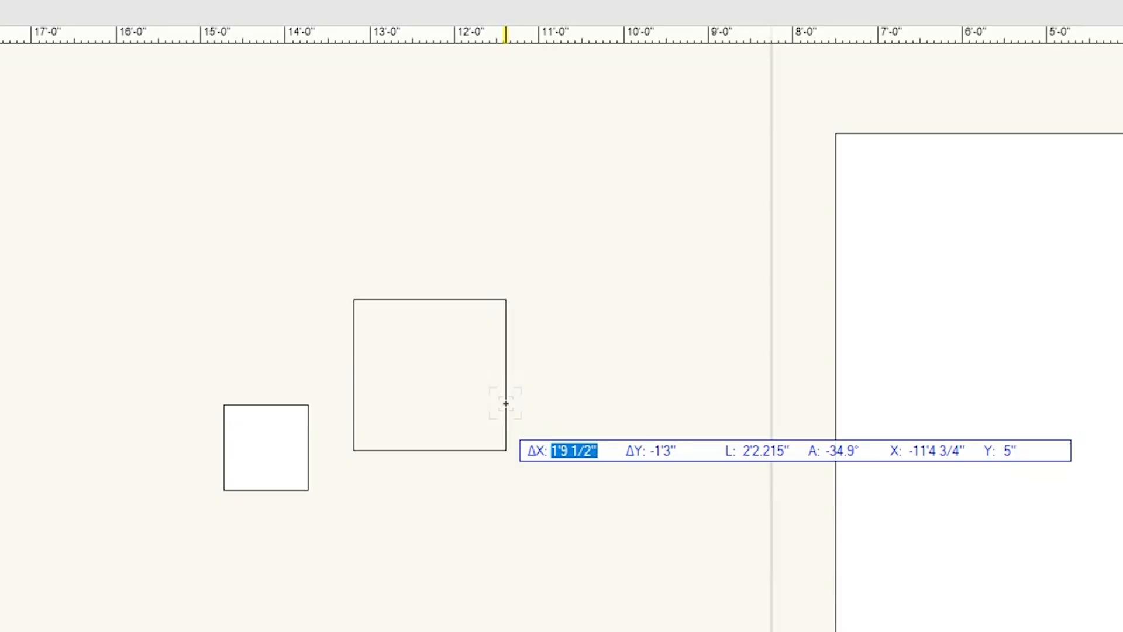
# Cycle forward through the rectangle's values several times and complete it at about 1'9 1/2" wide by 1'3" high.
pyautogui.press('Tab')
pyautogui.press('Tab')
pyautogui.press('Tab')
pyautogui.press('Tab')
pyautogui.press('Tab')
pyautogui.press('Tab')
pyautogui.press('Tab')
pyautogui.press('Tab')
pyautogui.press('Tab')
pyautogui.press('Tab')
pyautogui.press('Tab')
pyautogui.press('Tab')
pyautogui.press('Tab')
pyautogui.press('Tab')
pyautogui.press('Tab')
pyautogui.press('Tab')
pyautogui.press('Tab')
pyautogui.press('Tab')
pyautogui.press('Tab')
pyautogui.press('Tab')
pyautogui.press('Tab')
pyautogui.press('Tab')
pyautogui.press('Tab')
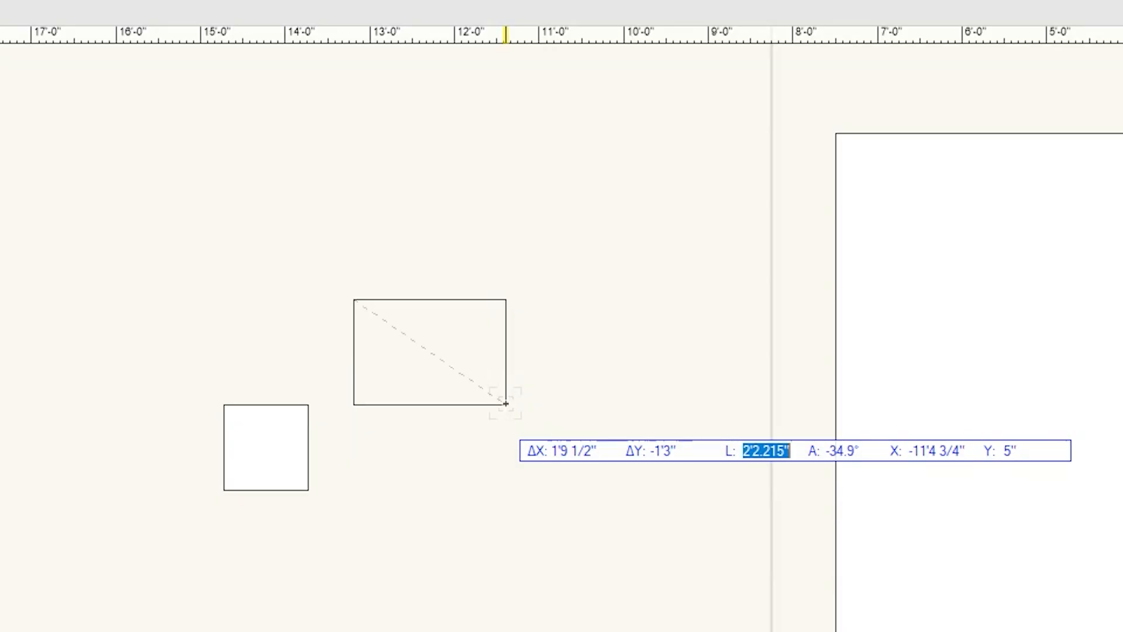
pyautogui.press('Tab')
pyautogui.press('Return')
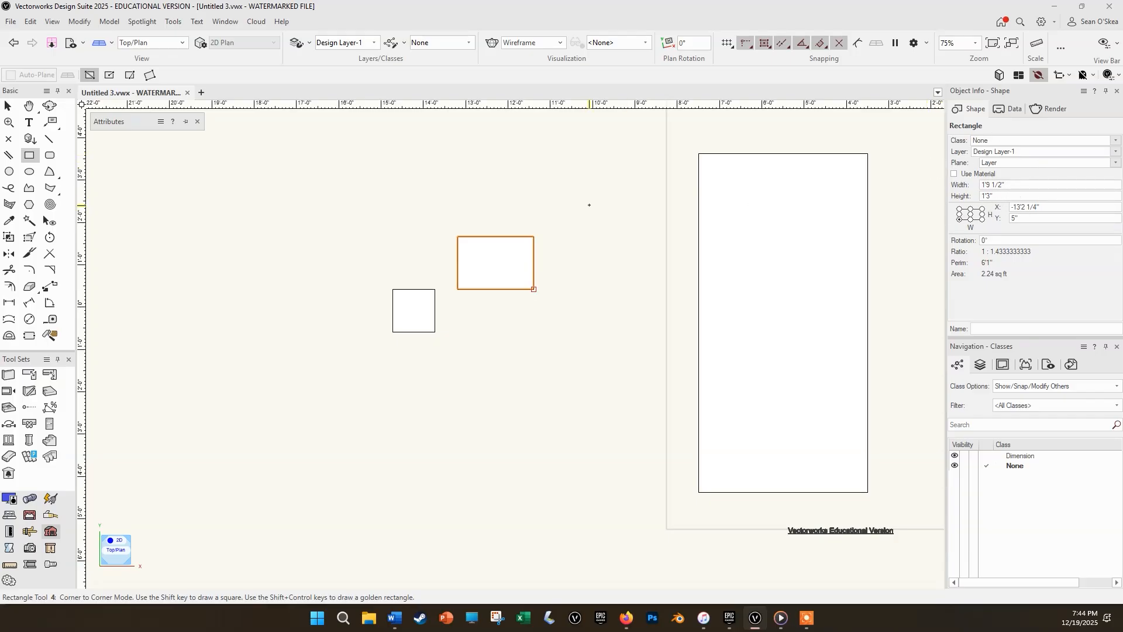
# Clear the selection, and switch to the Double Line tool and back to the Selection tool.
pyautogui.press('Escape')
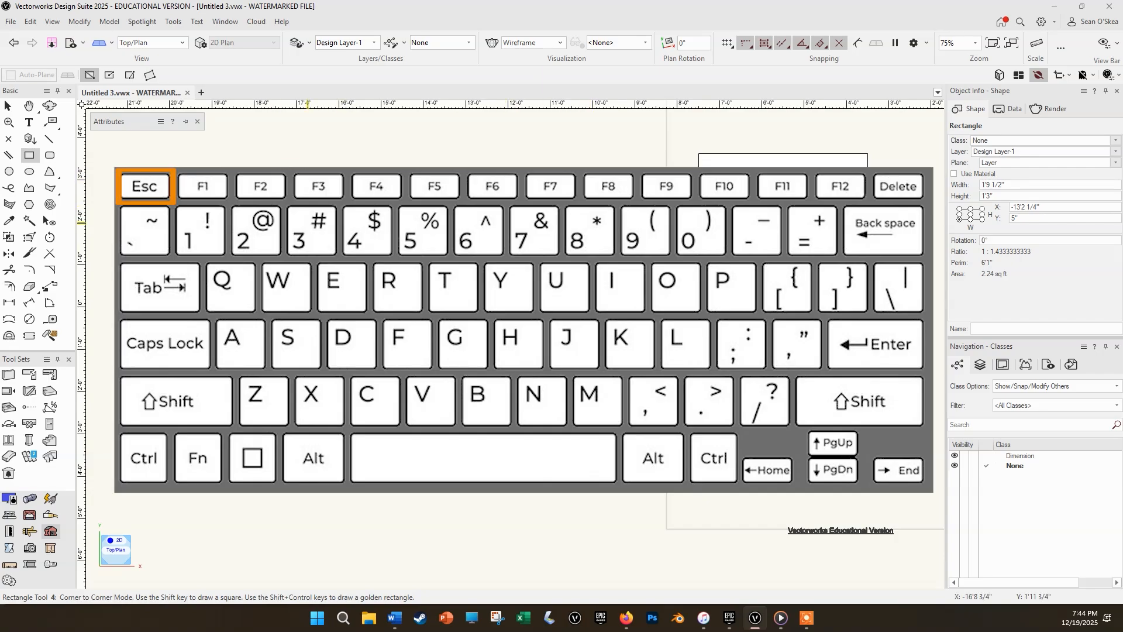
pyautogui.press('Escape')
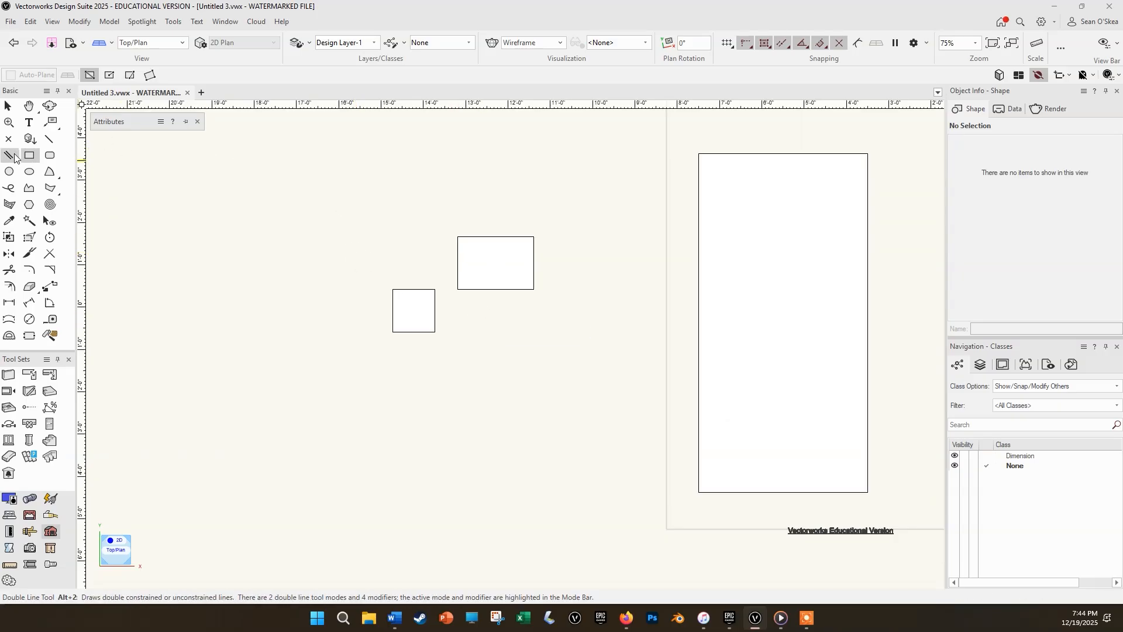
pyautogui.hotkey('alt', '2')
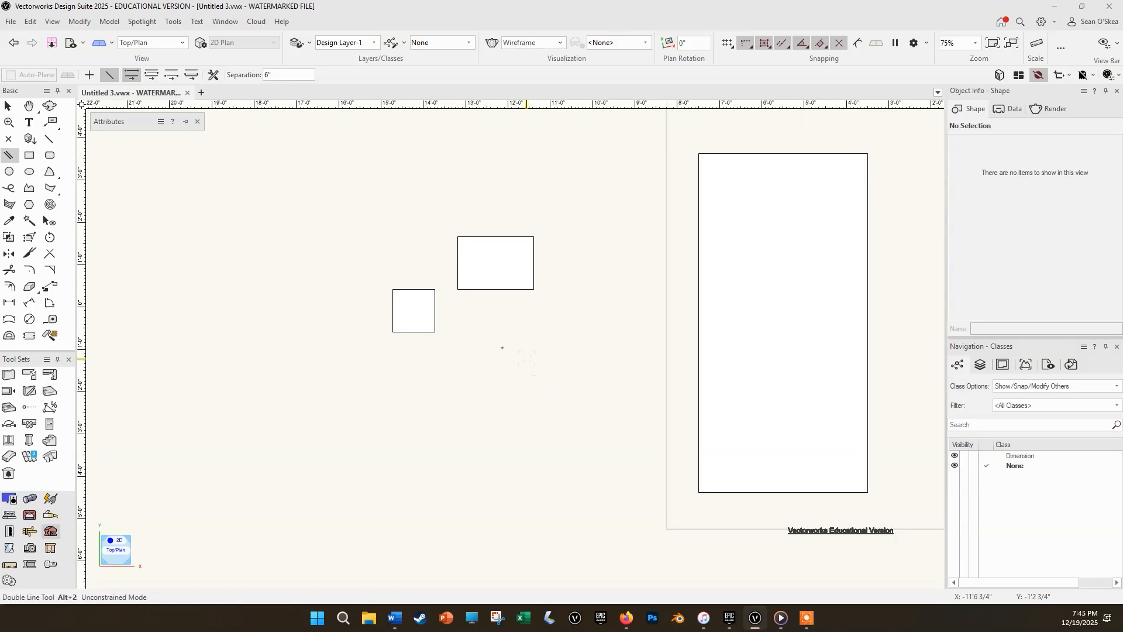
pyautogui.press('x')
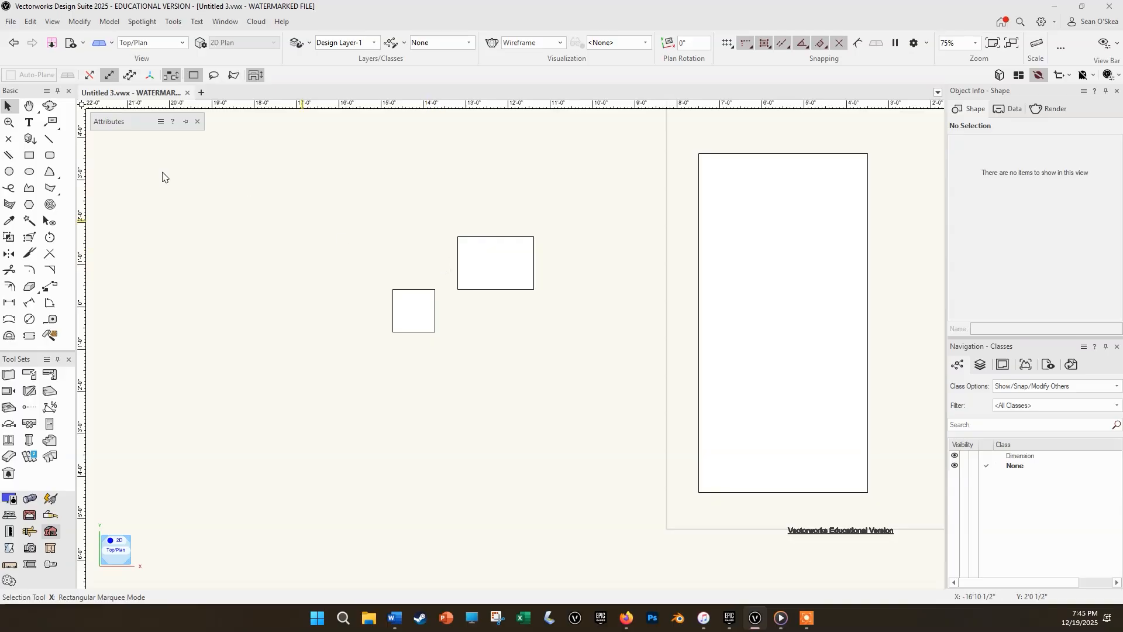
# Select the wider small rectangle and move it straight up by about 7 1/2 inches.
pyautogui.click(479, 268)
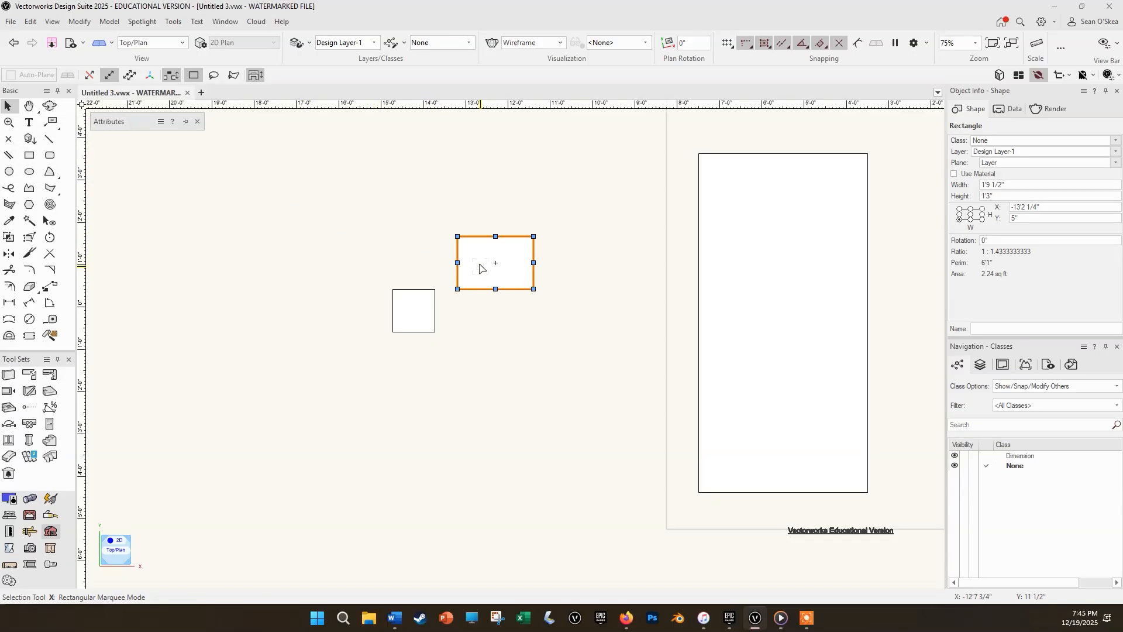
pyautogui.moveTo(479, 268); pyautogui.dragTo(479, 241)
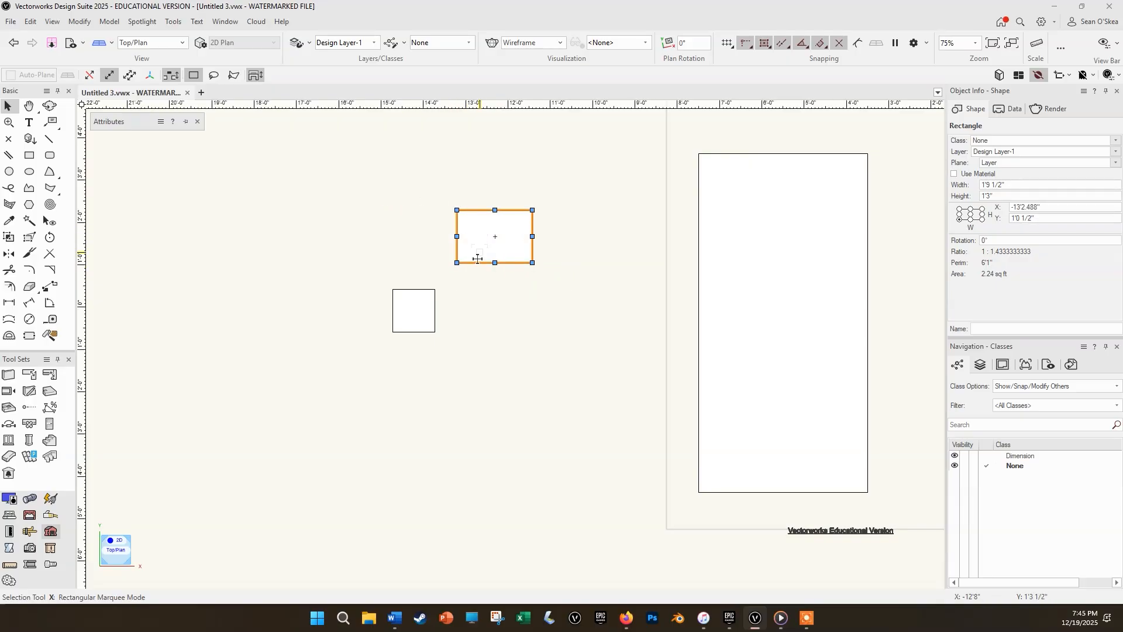
# Draw a rectangle about 1'1 3/4" wide by 1'1" high and an overlapping one about 1'2 5/8" wide by 1'9 1/4" high.
pyautogui.press('4')
pyautogui.click(496, 305)
pyautogui.click(545, 352)
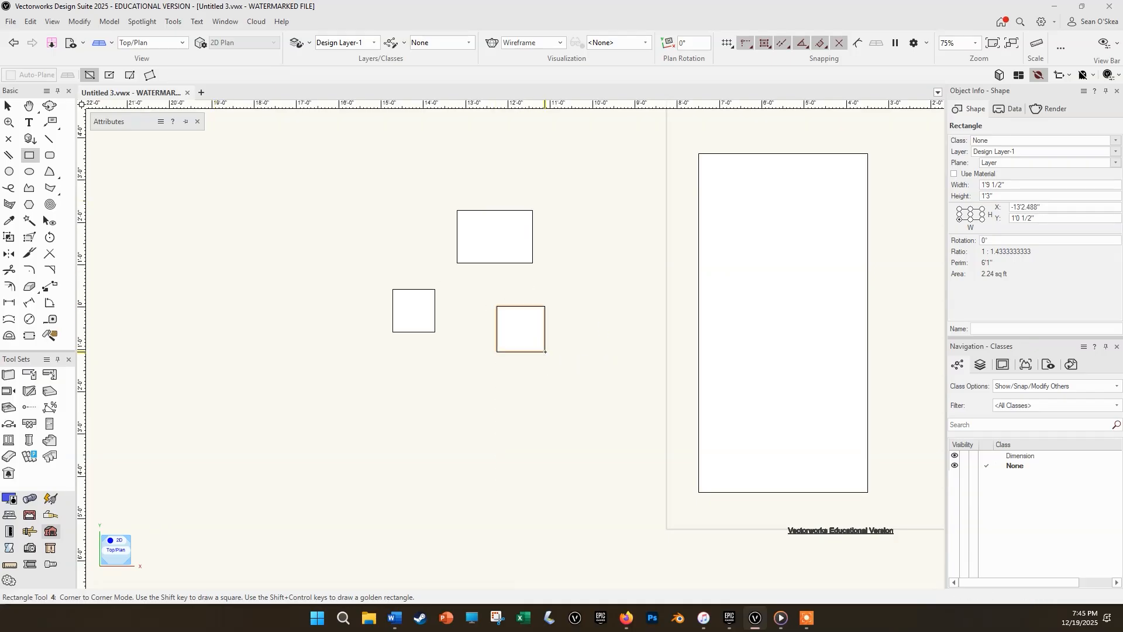
pyautogui.click(520, 329)
pyautogui.click(572, 403)
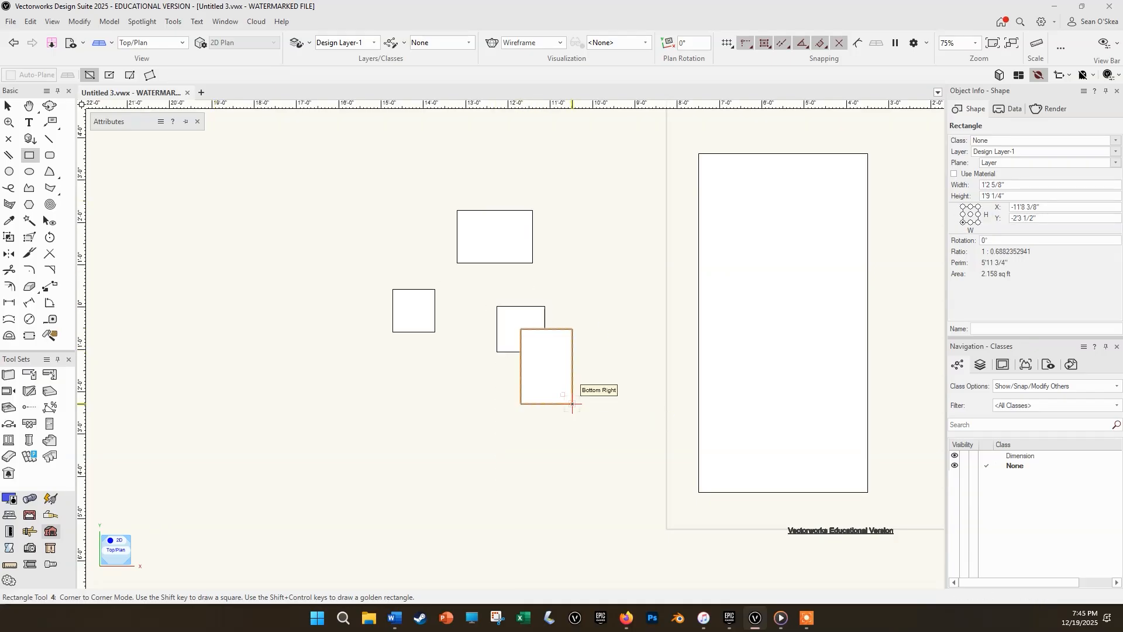
# Move the taller rectangle down and left off the smaller one, and resize the smaller one to about 1'7 1/2" by 1'3.115".
pyautogui.press('x')
pyautogui.moveTo(544, 350); pyautogui.dragTo(444, 383)
pyautogui.click(523, 332)
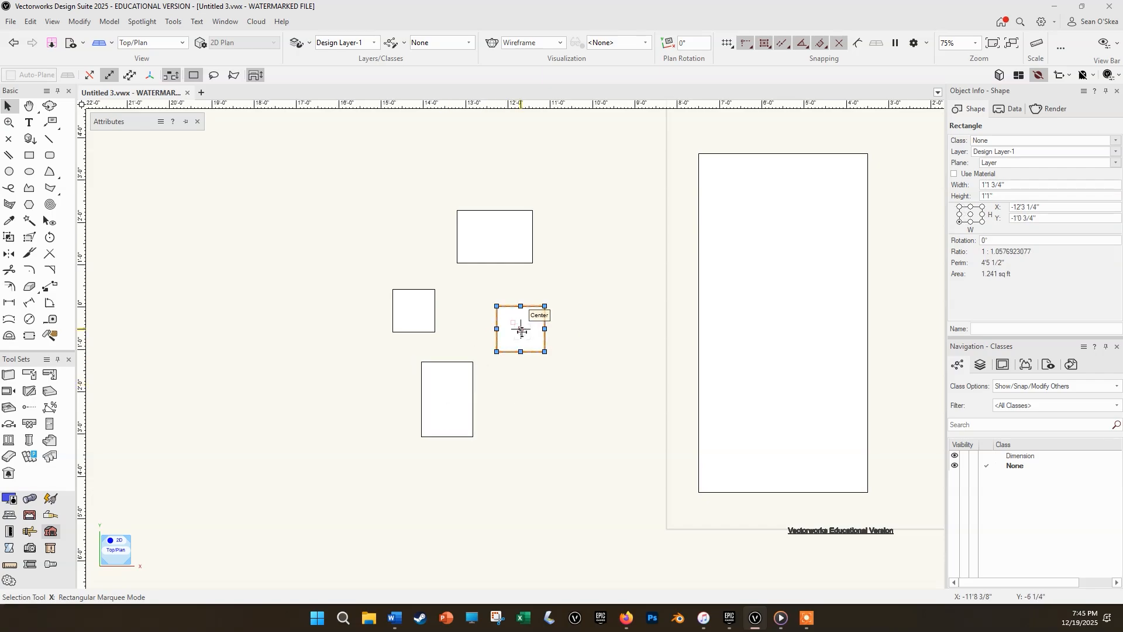
pyautogui.click(576, 313)
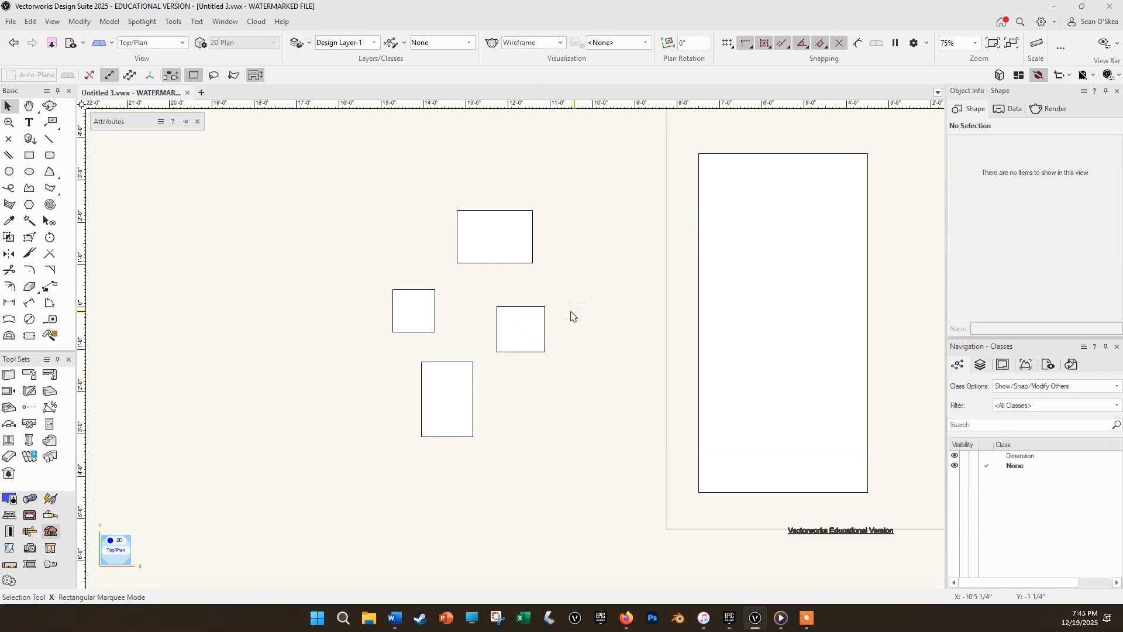
pyautogui.click(532, 305)
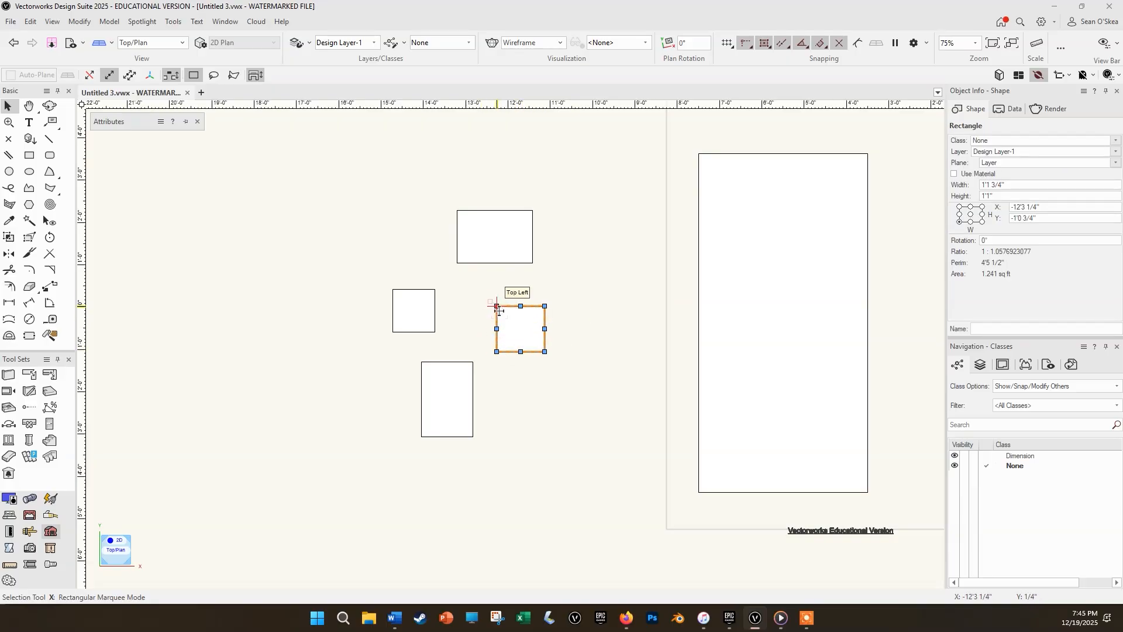
pyautogui.moveTo(498, 308); pyautogui.dragTo(476, 336)
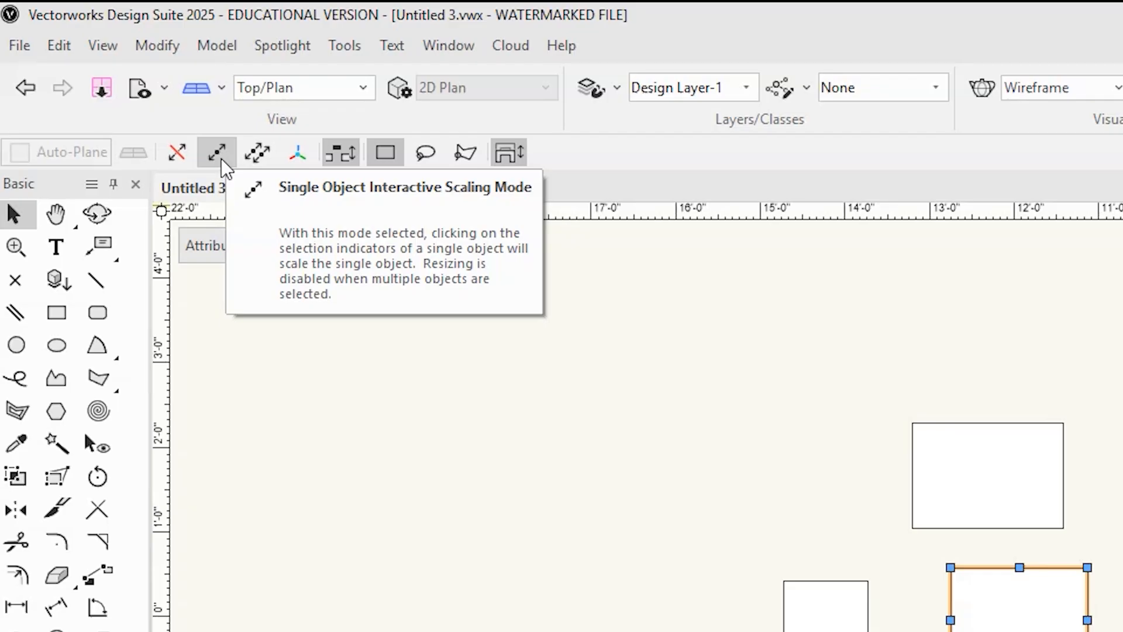
# Disable interactive scaling and move the resized rectangle so its top-left corner snaps to the upper rectangle's bottom-right corner; inspect the joint closely.
pyautogui.click(174, 156)
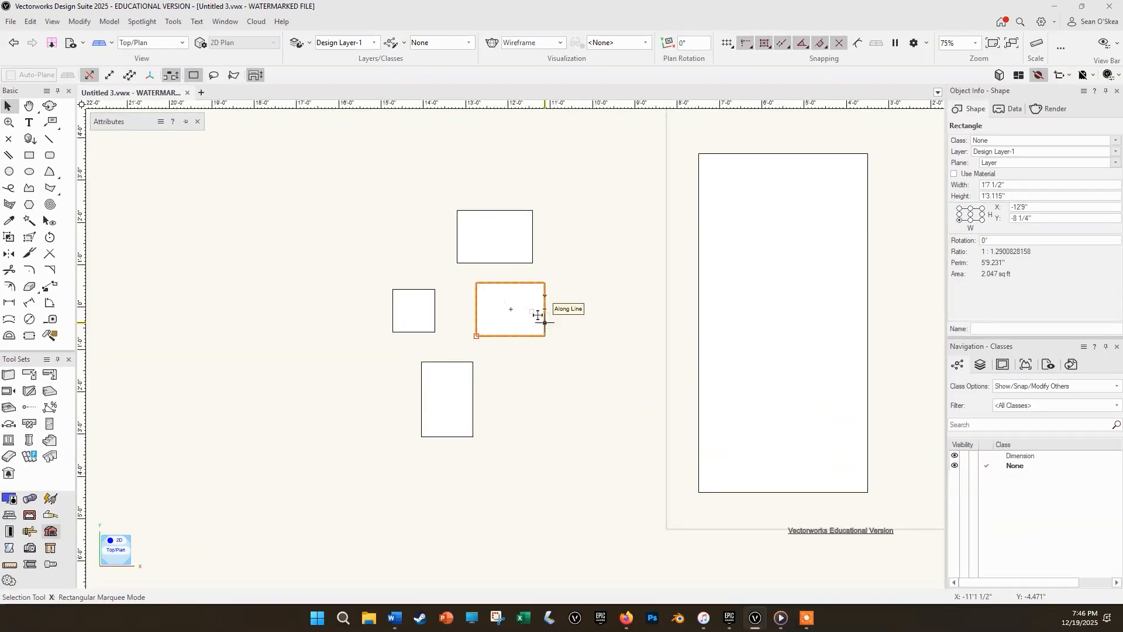
pyautogui.moveTo(477, 284); pyautogui.dragTo(531, 269)
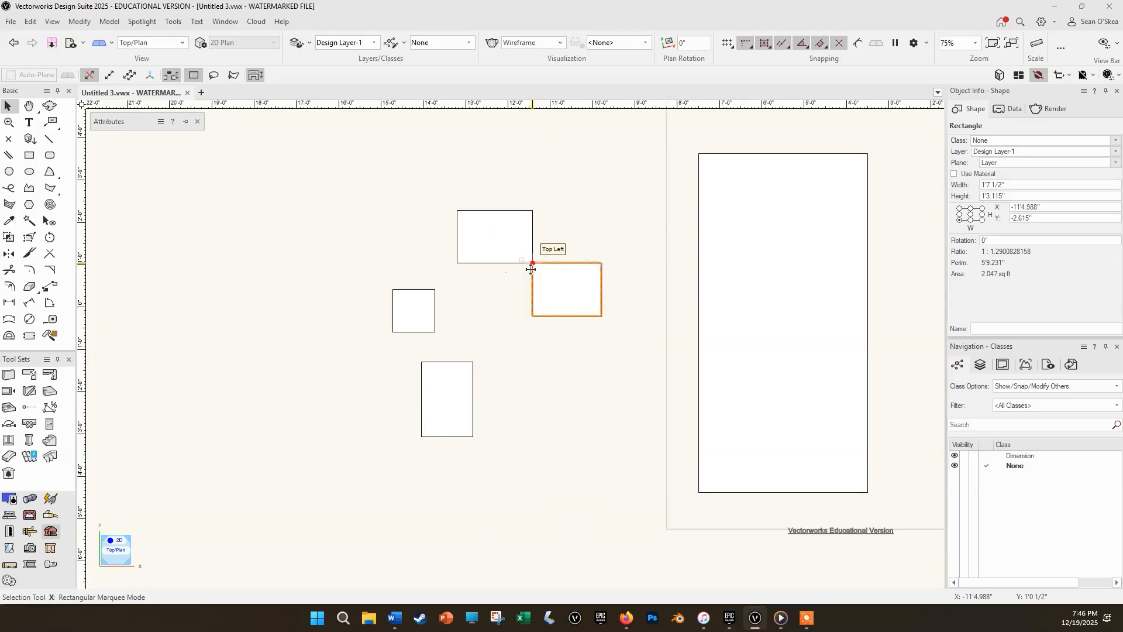
pyautogui.scroll(15, 535, 262)
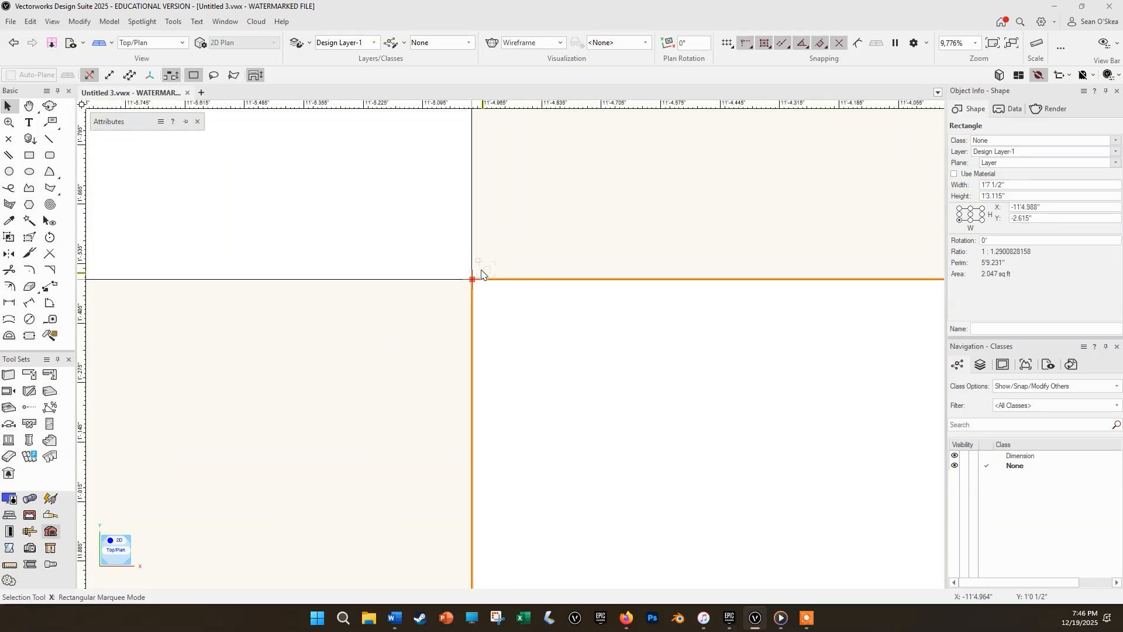
pyautogui.scroll(15, 466, 279)
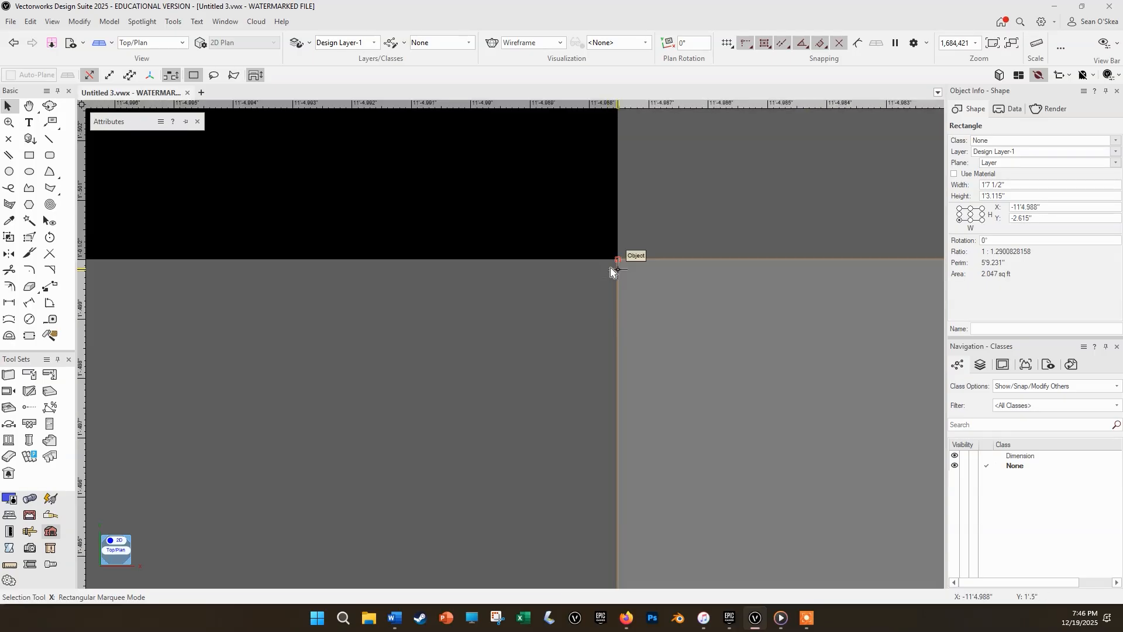
pyautogui.scroll(-20, 624, 262)
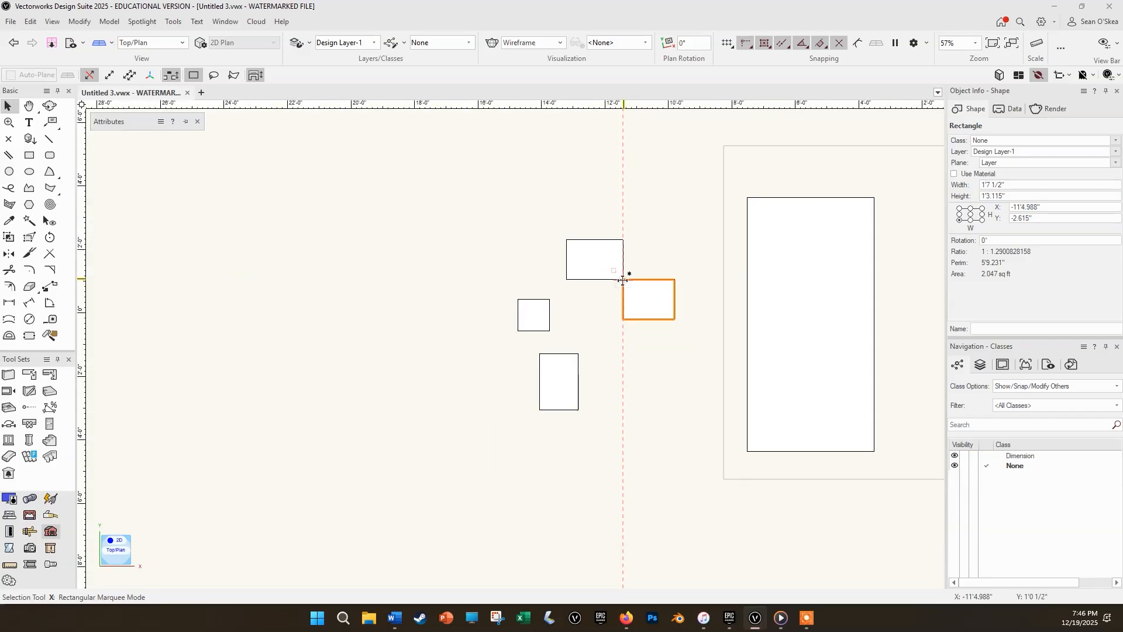
pyautogui.scroll(3, 649, 258)
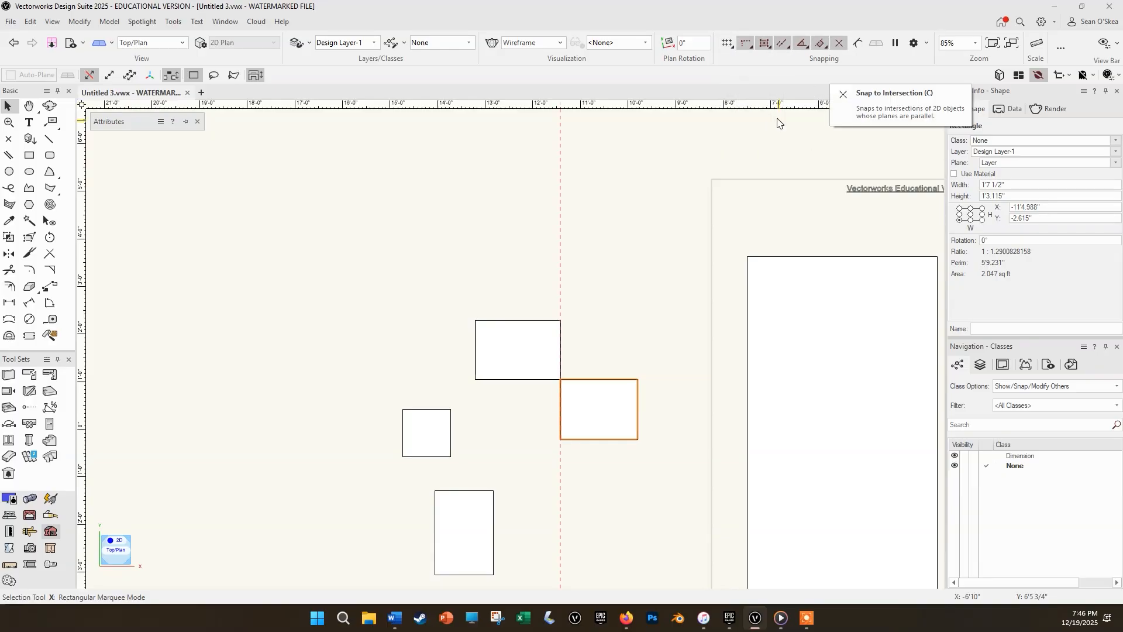
pyautogui.scroll(-2, 601, 208)
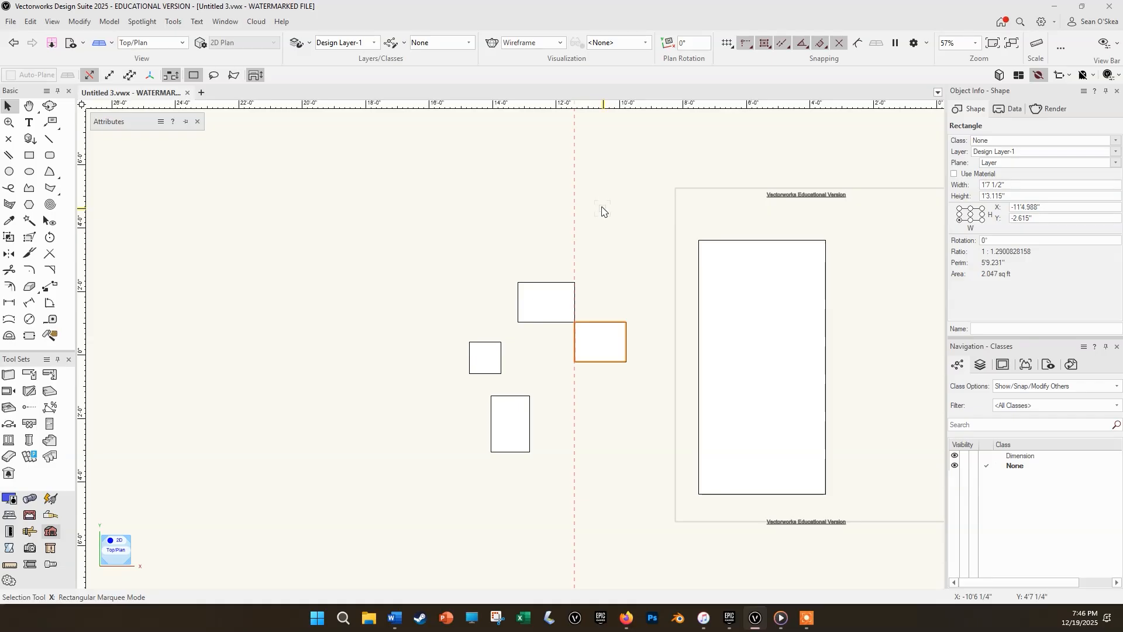
pyautogui.moveTo(602, 208)
pyautogui.mouseDown(button='middle')
pyautogui.moveTo(538, 185)
pyautogui.moveTo(528, 168)
pyautogui.mouseUp(button='middle')
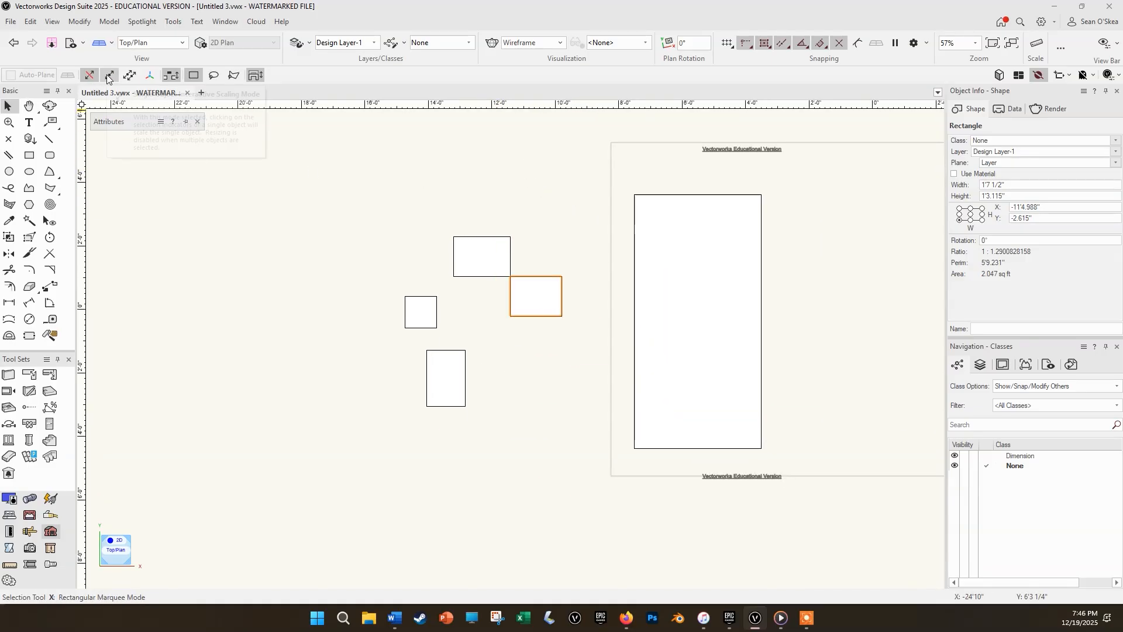
# Re-enable Single Object Interactive Scaling, spread the rectangles apart, and scale the snapped one to about 1'9.113" by 1'4.366".
pyautogui.click(109, 76)
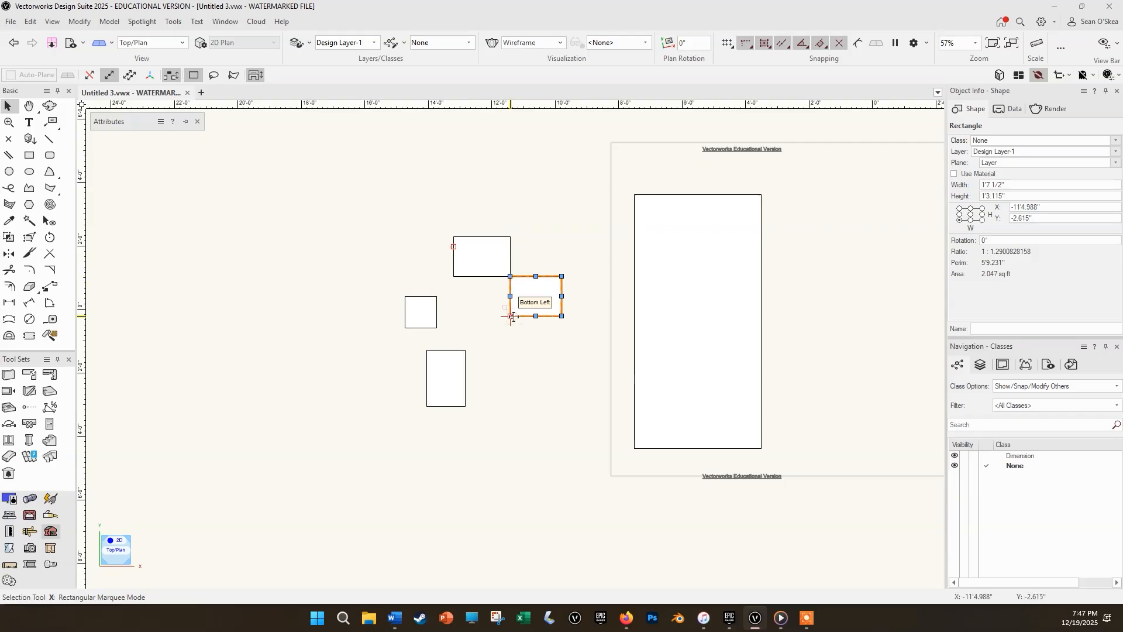
pyautogui.moveTo(526, 299); pyautogui.dragTo(497, 328)
pyautogui.moveTo(483, 273)
pyautogui.mouseDown()
pyautogui.moveTo(496, 274)
pyautogui.moveTo(483, 291)
pyautogui.mouseUp()
pyautogui.moveTo(445, 379); pyautogui.dragTo(537, 380)
pyautogui.moveTo(516, 326); pyautogui.dragTo(482, 340)
pyautogui.scroll(5, 481, 352)
pyautogui.moveTo(542, 378)
pyautogui.mouseDown()
pyautogui.moveTo(588, 427)
pyautogui.moveTo(554, 388)
pyautogui.mouseUp()
pyautogui.scroll(-4, 549, 318)
pyautogui.scroll(2, 544, 316)
pyautogui.scroll(-2, 542, 317)
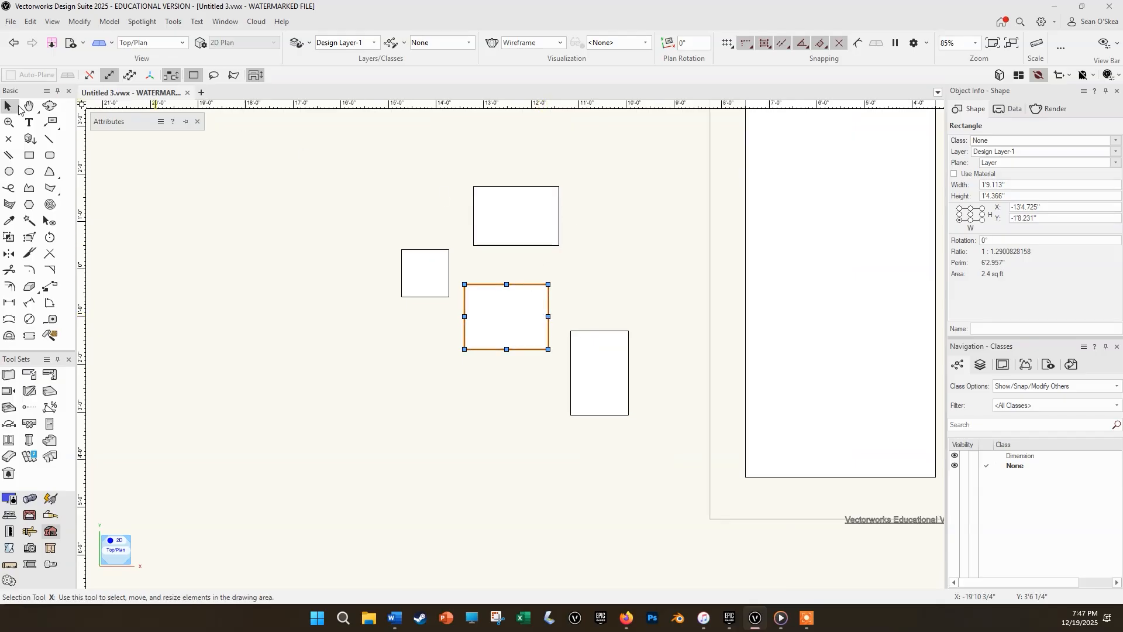
# Select the upper rectangle and the rectangle below it one at a time, and clear the selection.
pyautogui.click(501, 203)
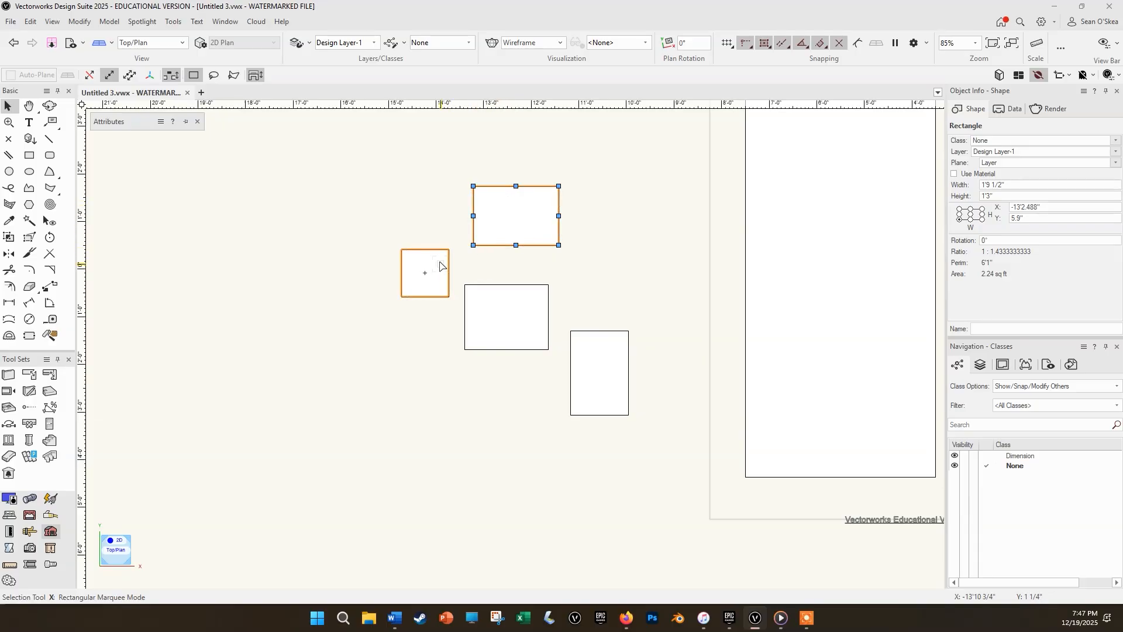
pyautogui.click(507, 316)
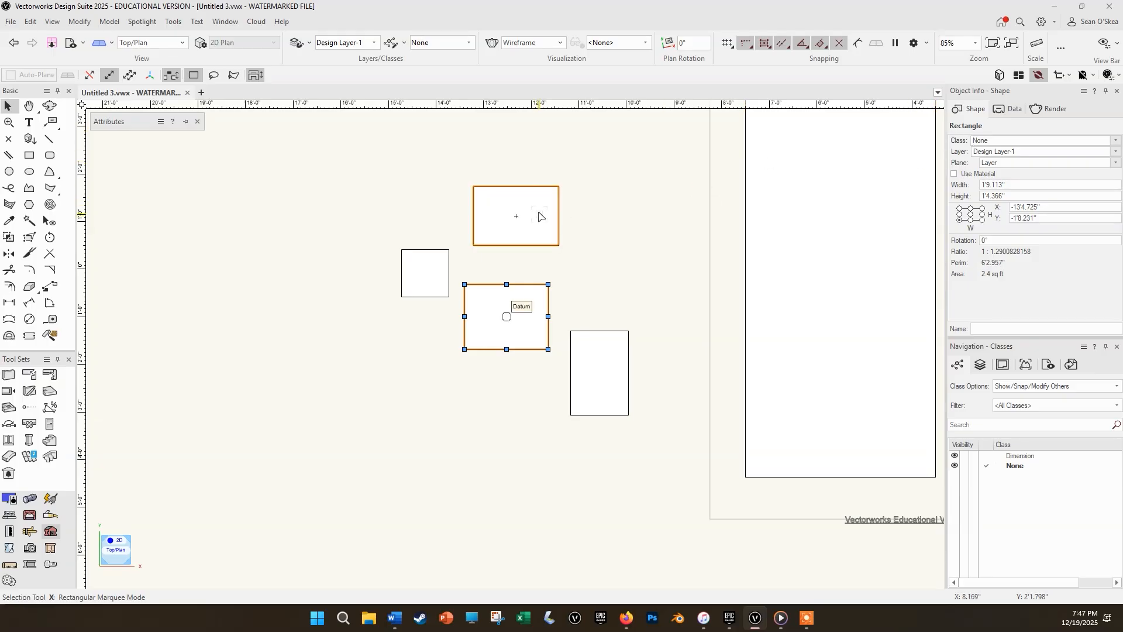
pyautogui.click(575, 259)
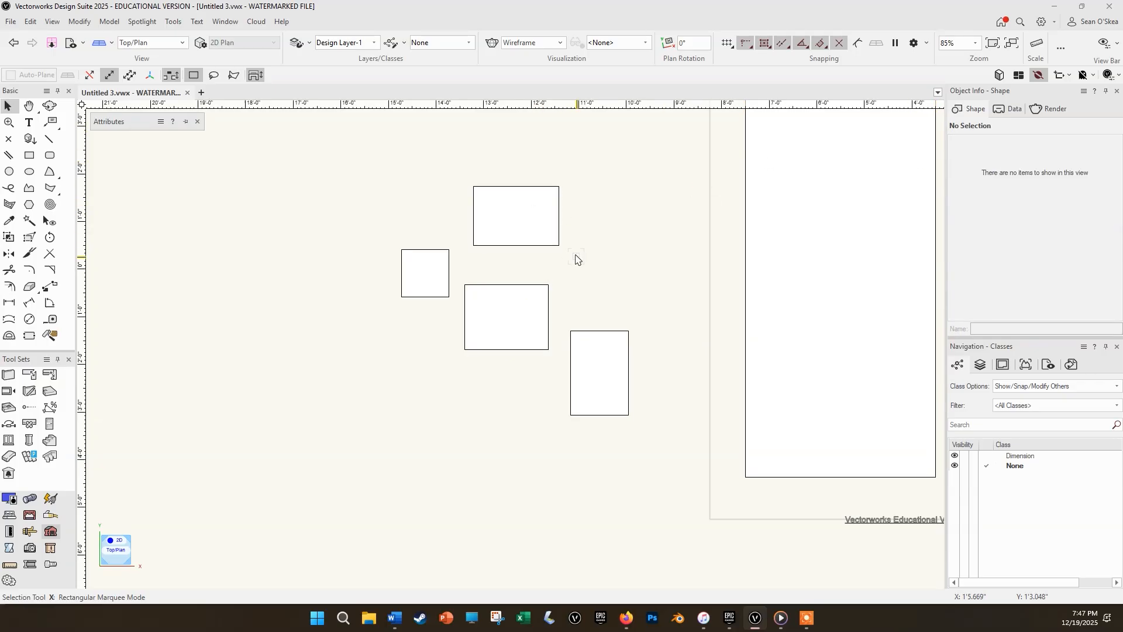
pyautogui.click(547, 238)
pyautogui.keyDown('shift'); pyautogui.click(544, 287); pyautogui.keyUp('shift')
pyautogui.click(637, 283)
# Add all four small rectangles to one selection one by one, and clear it.
pyautogui.click(534, 227)
pyautogui.keyDown('shift'); pyautogui.click(425, 272); pyautogui.keyUp('shift')
pyautogui.keyDown('shift'); pyautogui.click(514, 322); pyautogui.keyUp('shift')
pyautogui.keyDown('shift'); pyautogui.click(607, 342); pyautogui.keyUp('shift')
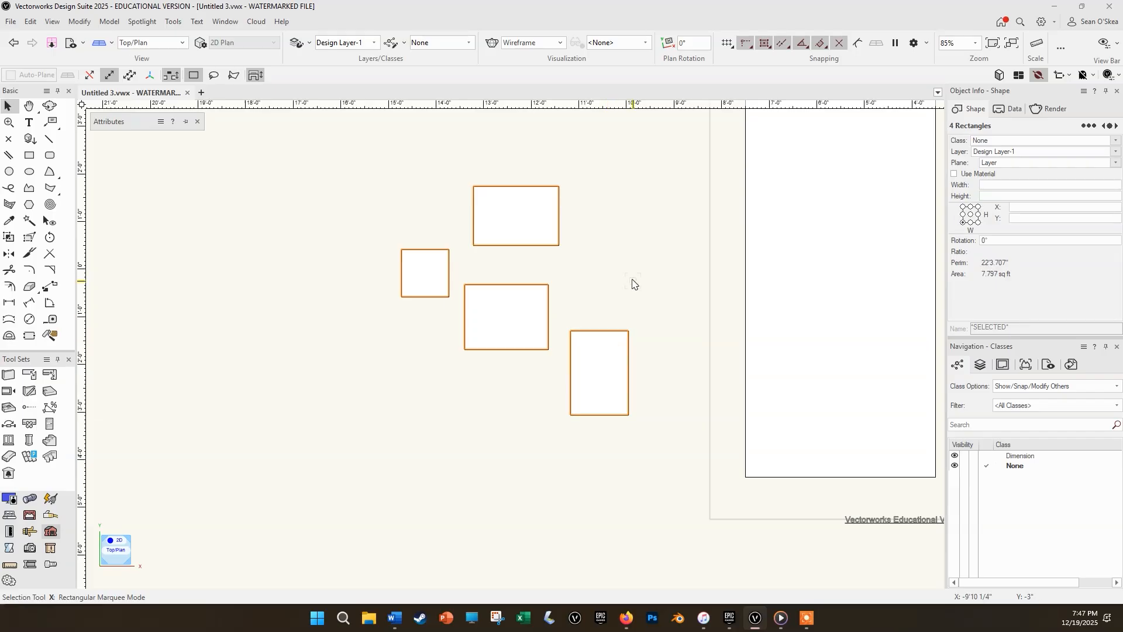
pyautogui.moveTo(632, 283); pyautogui.dragTo(920, 220, button='middle')
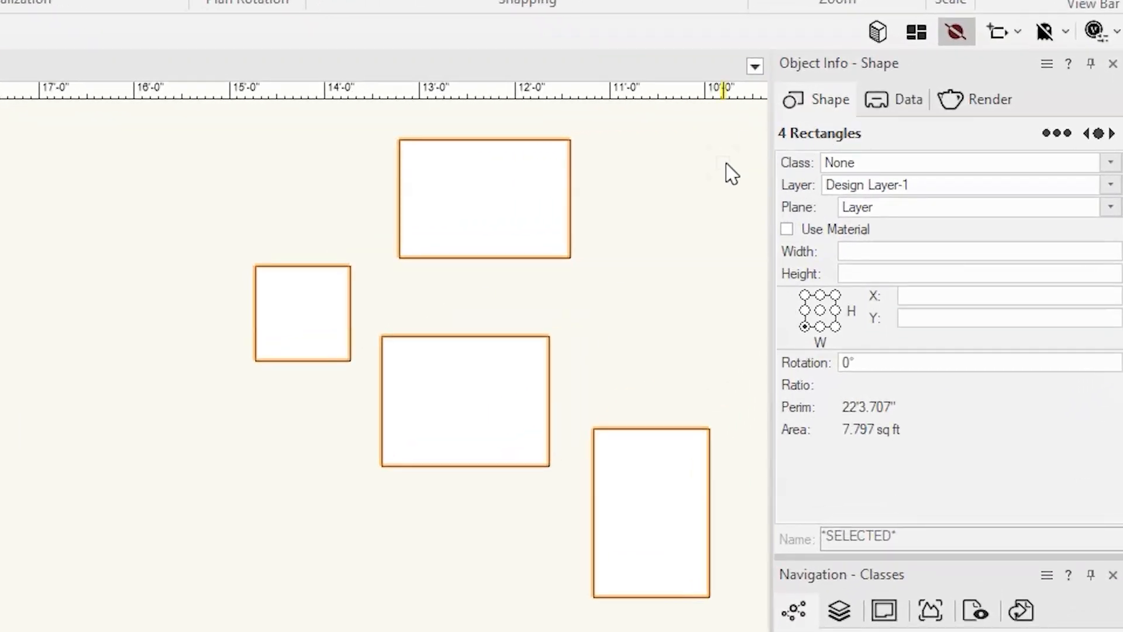
pyautogui.click(723, 185)
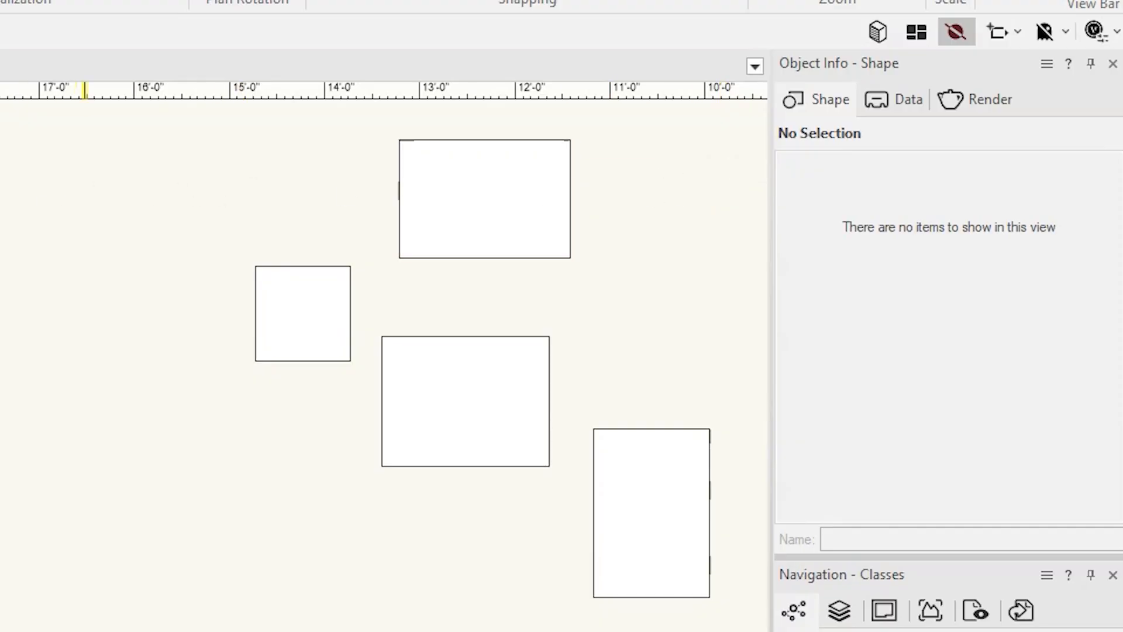
# Draw a circle with a radius of about 7.267" to the left of the upper rectangle, and clear the selection.
pyautogui.moveTo(167, 211); pyautogui.dragTo(217, 238)
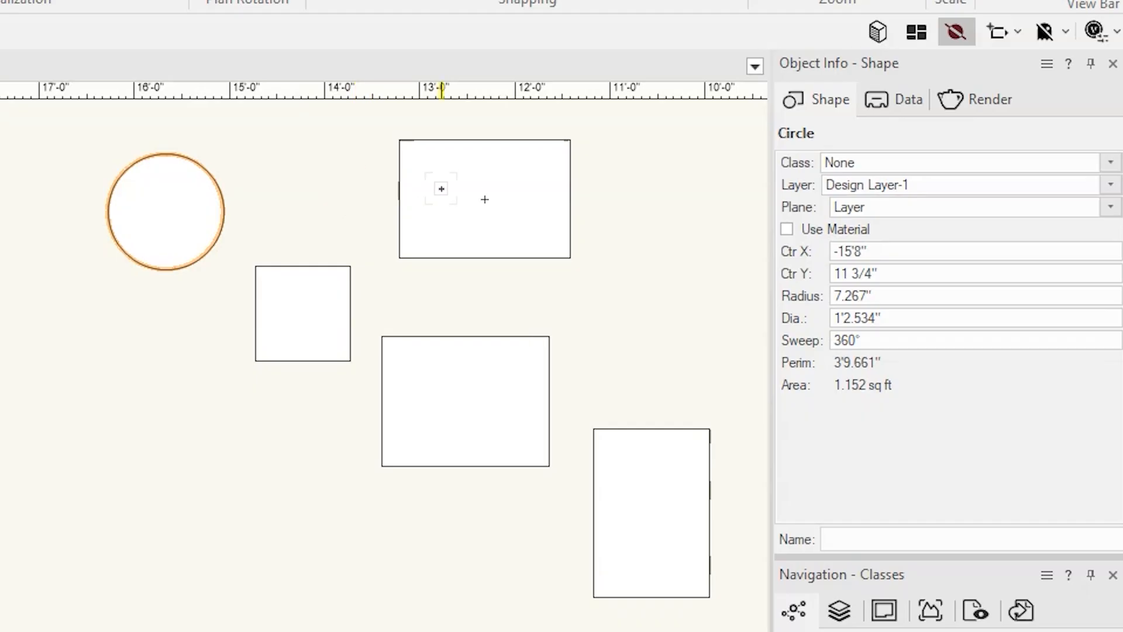
pyautogui.keyDown('shift'); pyautogui.click(404, 222); pyautogui.keyUp('shift')
pyautogui.keyDown('shift'); pyautogui.click(347, 304); pyautogui.keyUp('shift')
pyautogui.keyDown('shift'); pyautogui.click(383, 364); pyautogui.keyUp('shift')
pyautogui.click(632, 310)
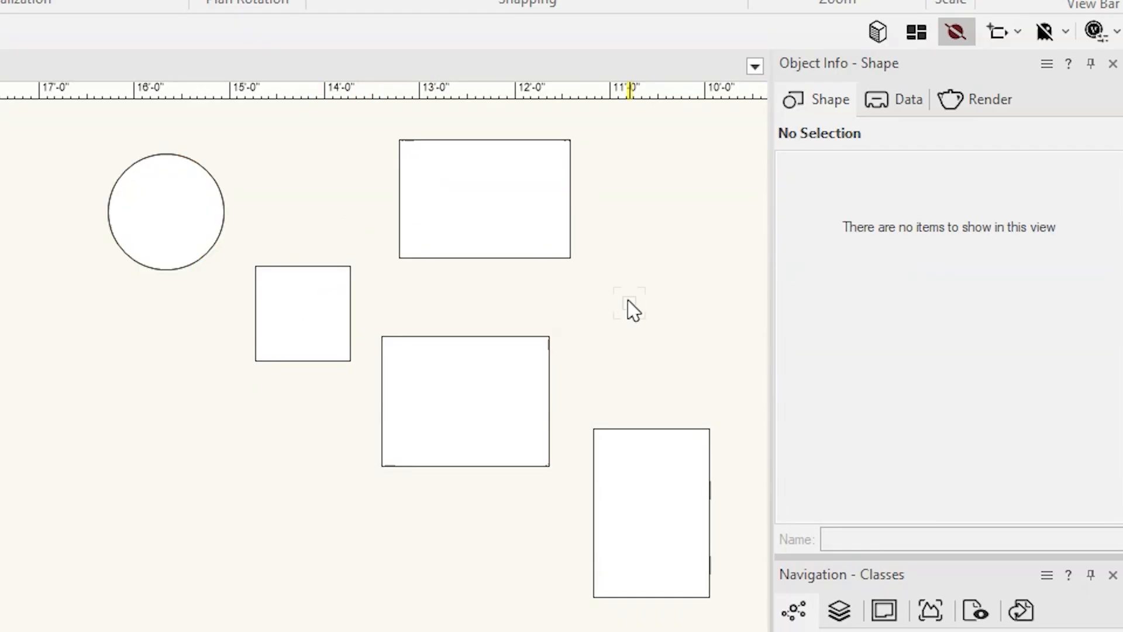
# Select the upper, small square and middle rectangles together, remove the square from the selection, and clear the rest.
pyautogui.click(551, 241)
pyautogui.keyDown('shift'); pyautogui.click(339, 325); pyautogui.keyUp('shift')
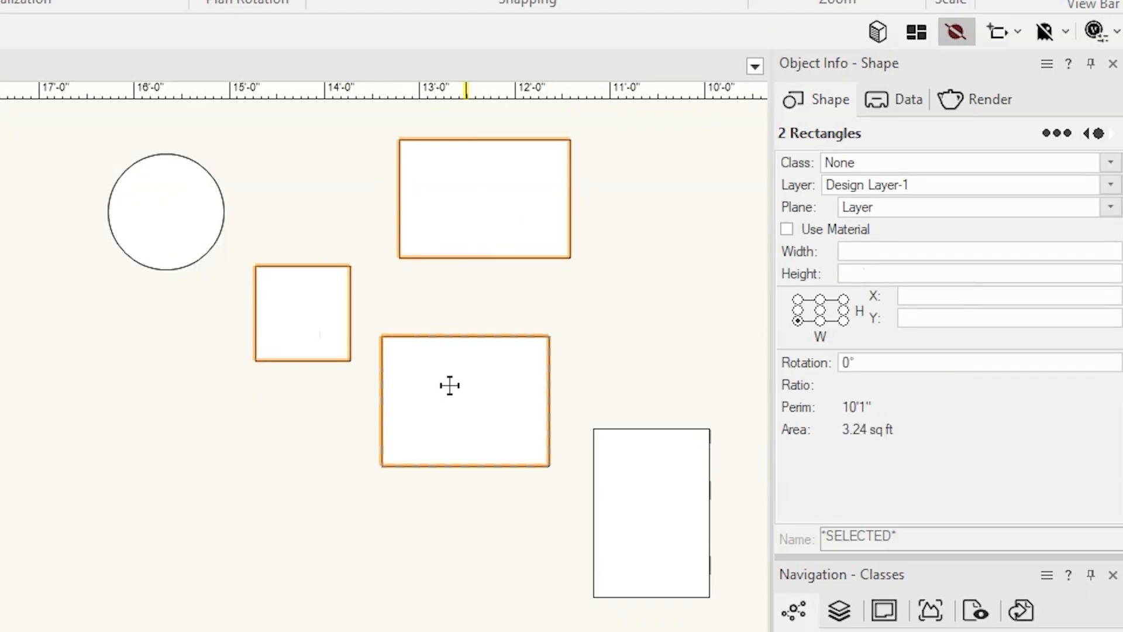
pyautogui.keyDown('shift'); pyautogui.click(448, 384); pyautogui.keyUp('shift')
pyautogui.keyDown('shift'); pyautogui.click(334, 314); pyautogui.keyUp('shift')
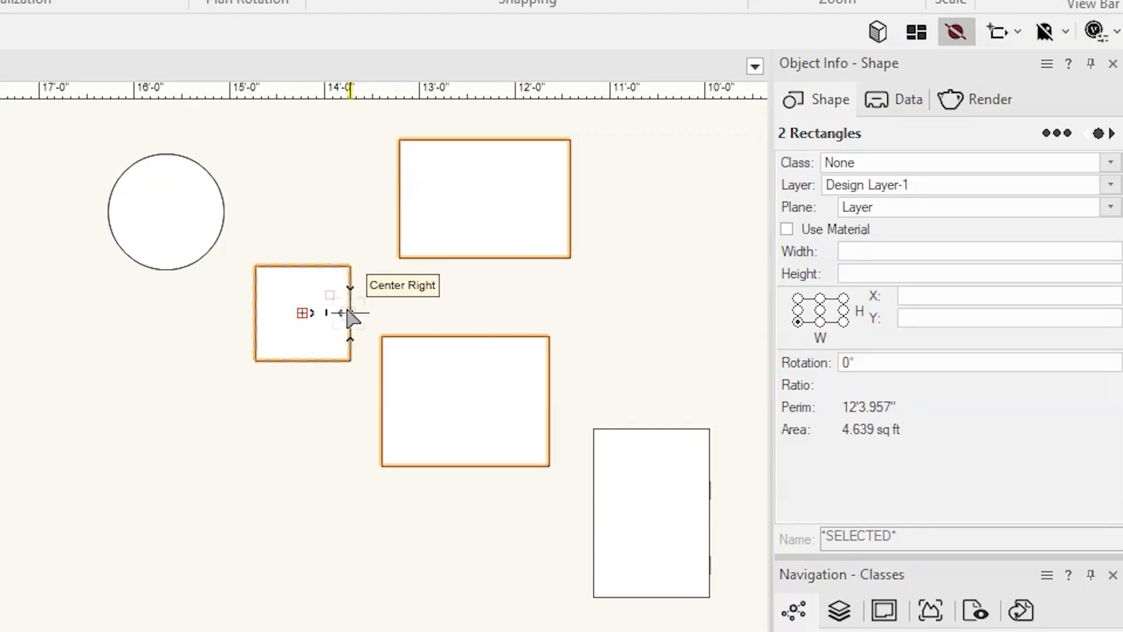
pyautogui.click(418, 315)
# Marquee-select the circle with three rectangles, and again all five small shapes, clearing each selection.
pyautogui.scroll(-2, 416, 314)
pyautogui.moveTo(416, 310); pyautogui.dragTo(184, 413, button='middle')
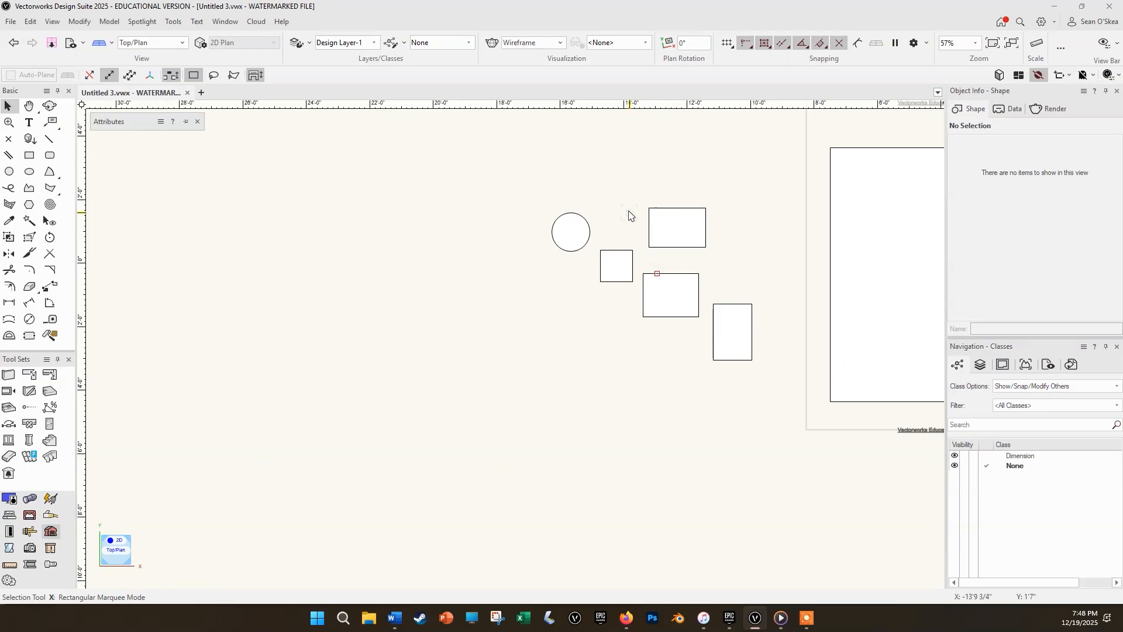
pyautogui.moveTo(538, 176); pyautogui.dragTo(701, 325)
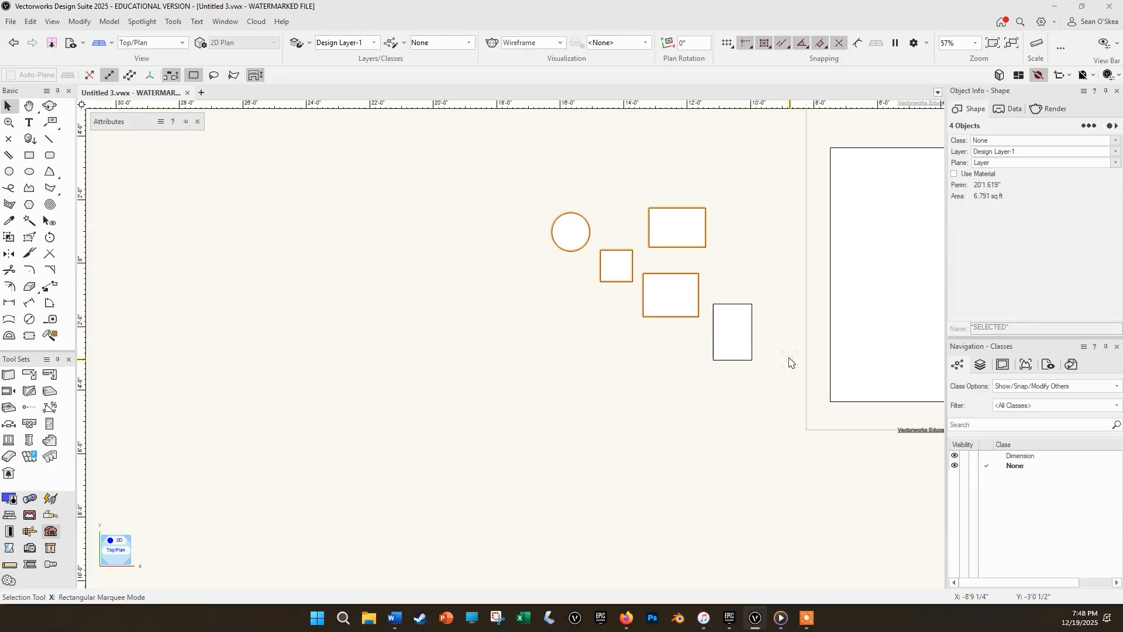
pyautogui.click(789, 362)
pyautogui.moveTo(539, 176); pyautogui.dragTo(777, 378)
pyautogui.click(776, 379)
# Select the circle and the four small rectangles with a marquee that also catches partly enclosed shapes, and delete them.
pyautogui.moveTo(523, 176); pyautogui.dragTo(726, 309)
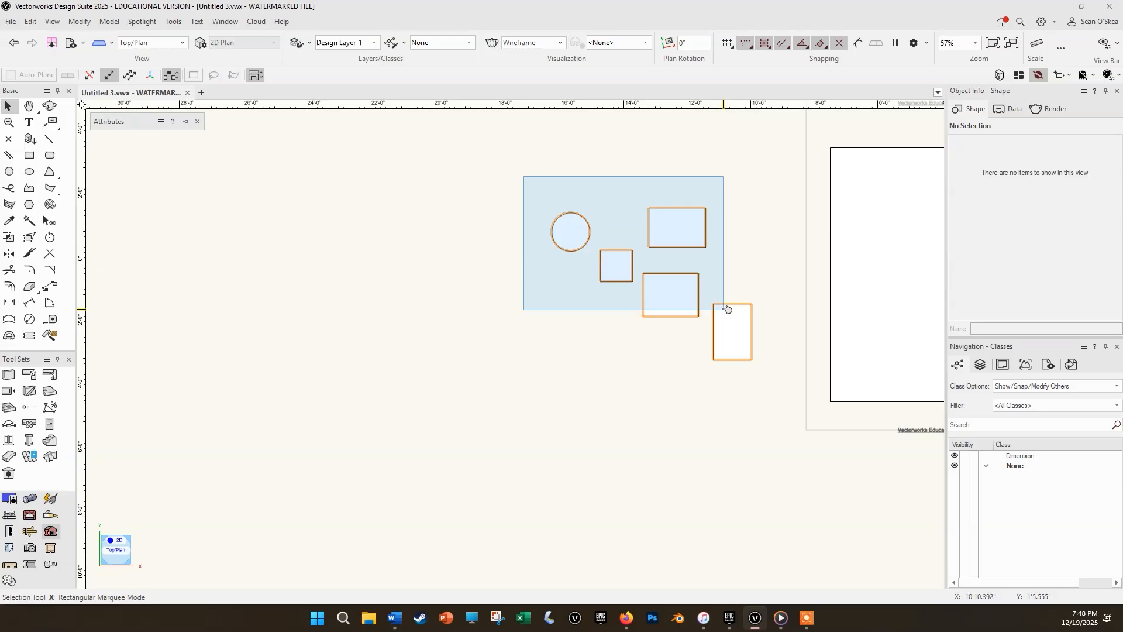
pyautogui.moveTo(727, 309); pyautogui.dragTo(727, 309)
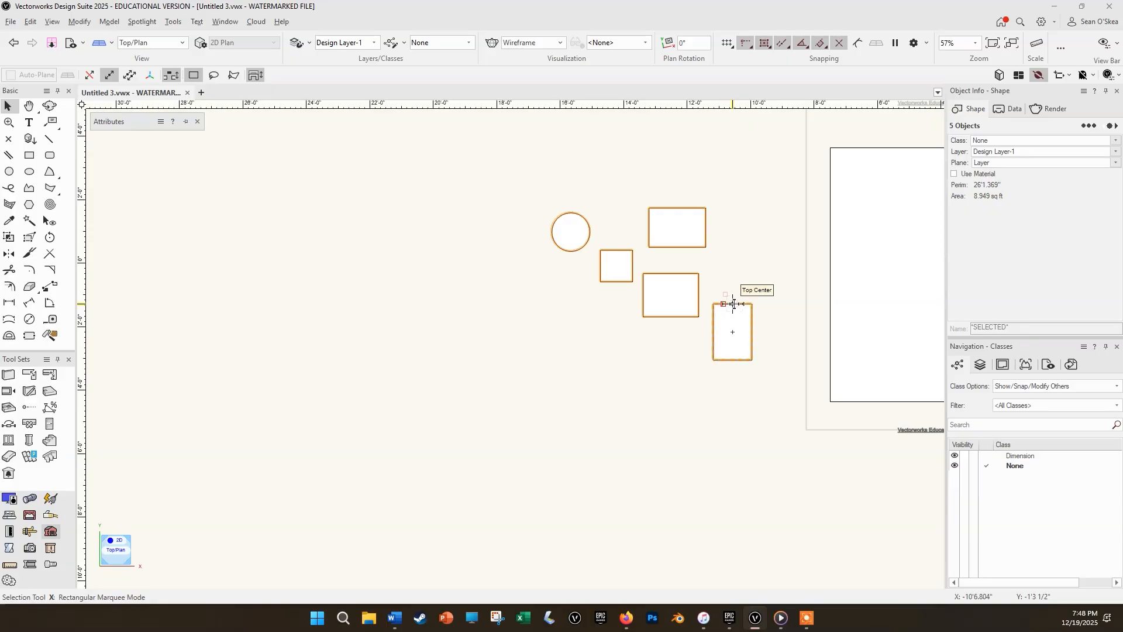
pyautogui.press('Delete')
pyautogui.scroll(-2, 740, 309)
pyautogui.moveTo(740, 308); pyautogui.dragTo(488, 295, button='middle')
pyautogui.scroll(2, 624, 321)
pyautogui.moveTo(326, 318); pyautogui.dragTo(222, 354, button='middle')
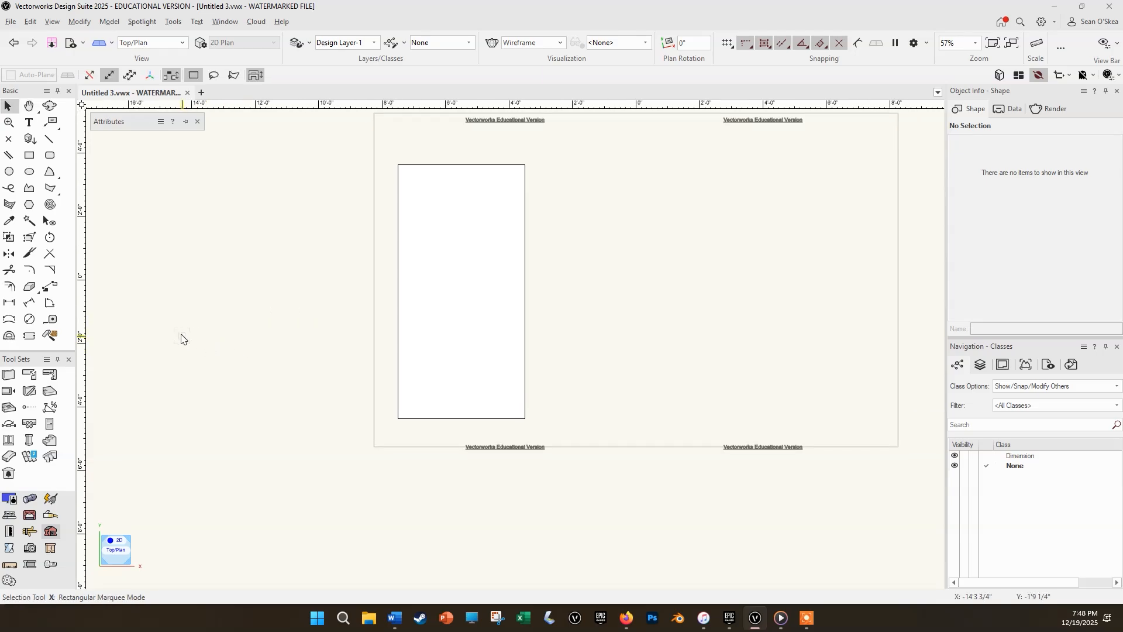